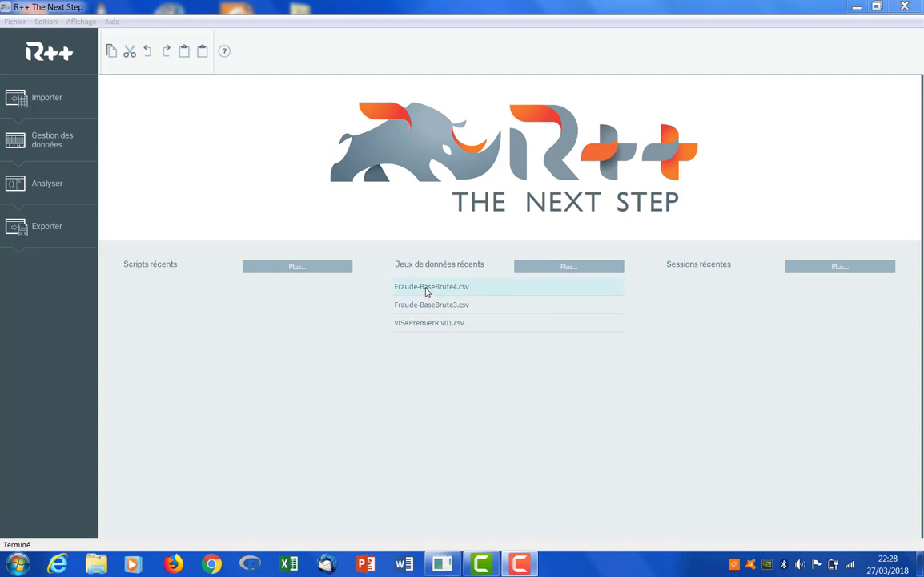
# Open the recent dataset Fraude-BaseBrute4.csv and show distribution graphs for all its variables
pyautogui.click(427, 286)
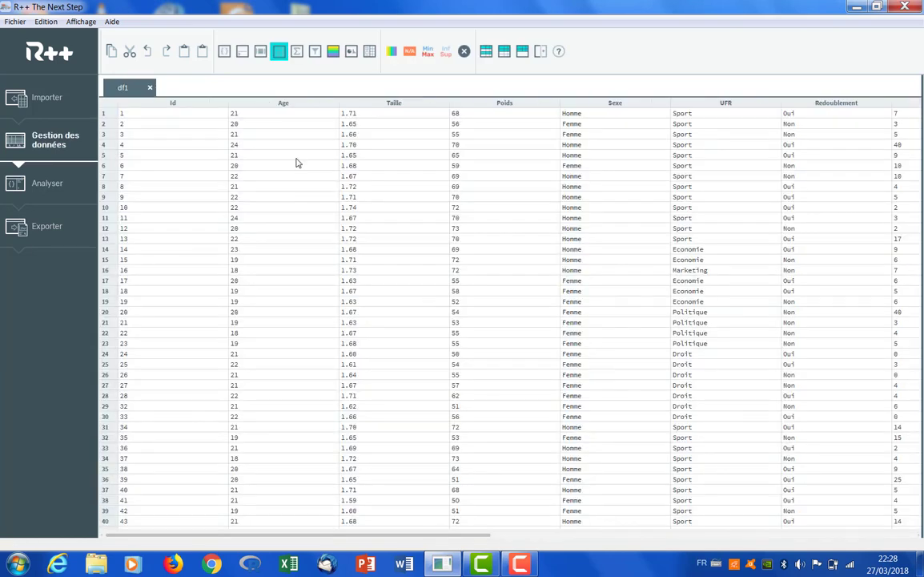
pyautogui.click(351, 53)
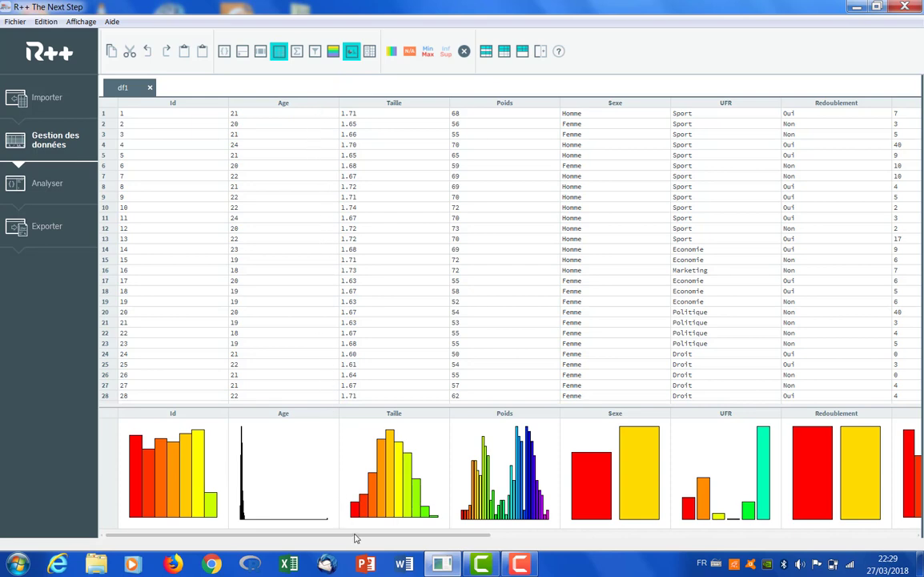
pyautogui.moveTo(355, 537); pyautogui.dragTo(565, 542)
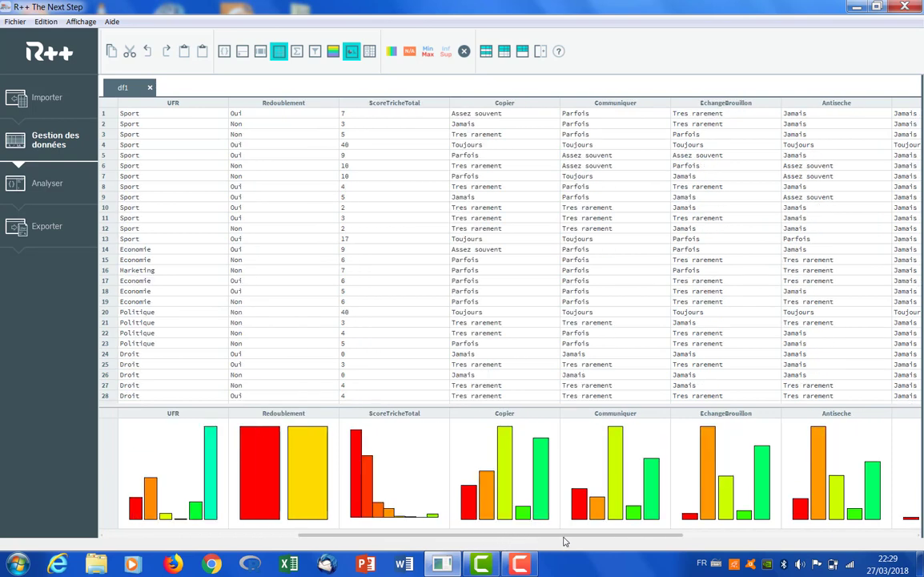
pyautogui.moveTo(564, 542); pyautogui.dragTo(315, 540)
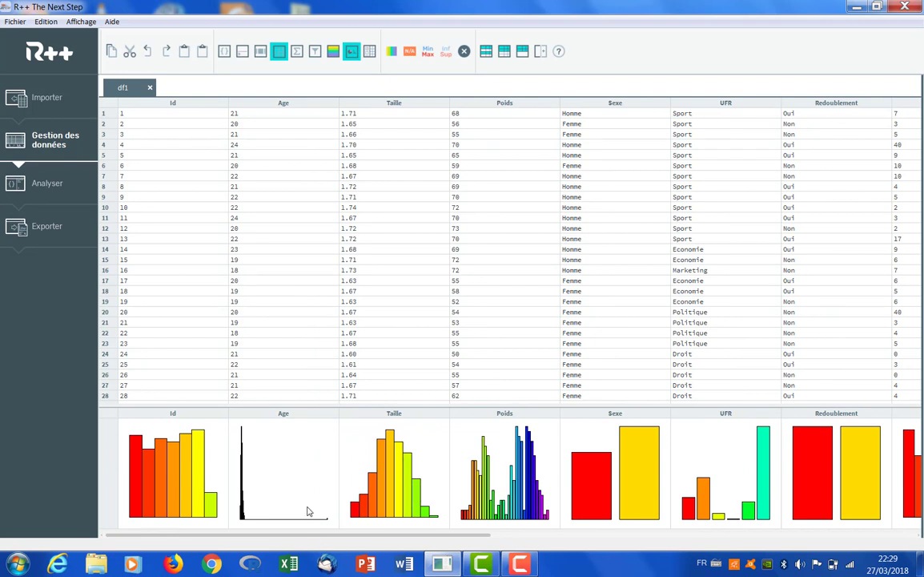
# Sort the data by Age in descending order and set the outlying age of 200 to 20
pyautogui.moveTo(292, 473)
pyautogui.click(279, 106)
pyautogui.click(278, 107)
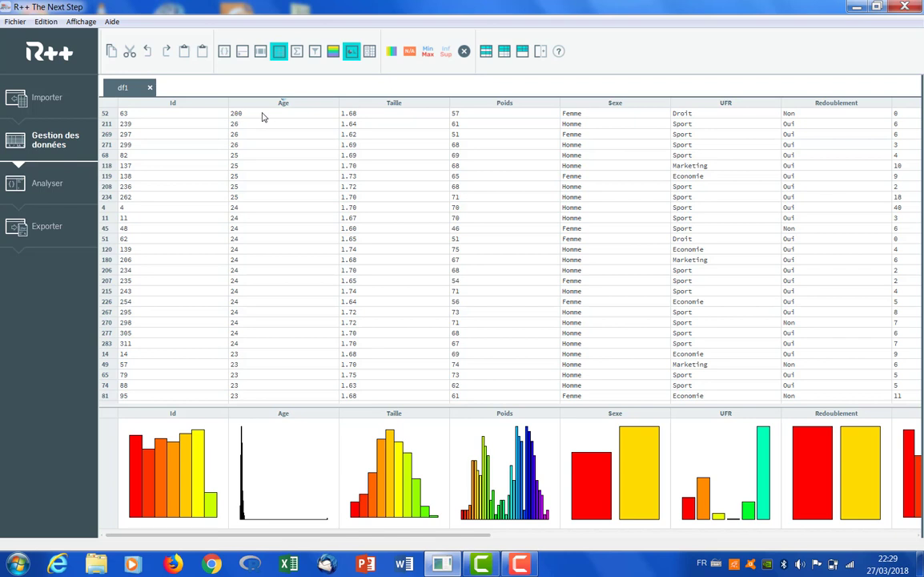
pyautogui.doubleClick(262, 117)
pyautogui.write('20')
pyautogui.press('Return')
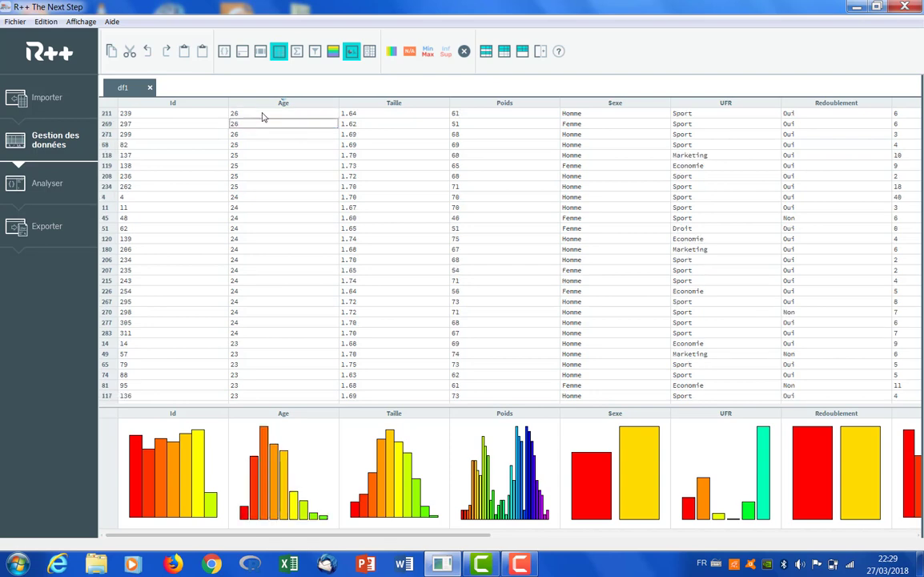
# Show the variable types and set the Id variable to Nominal
pyautogui.click(334, 52)
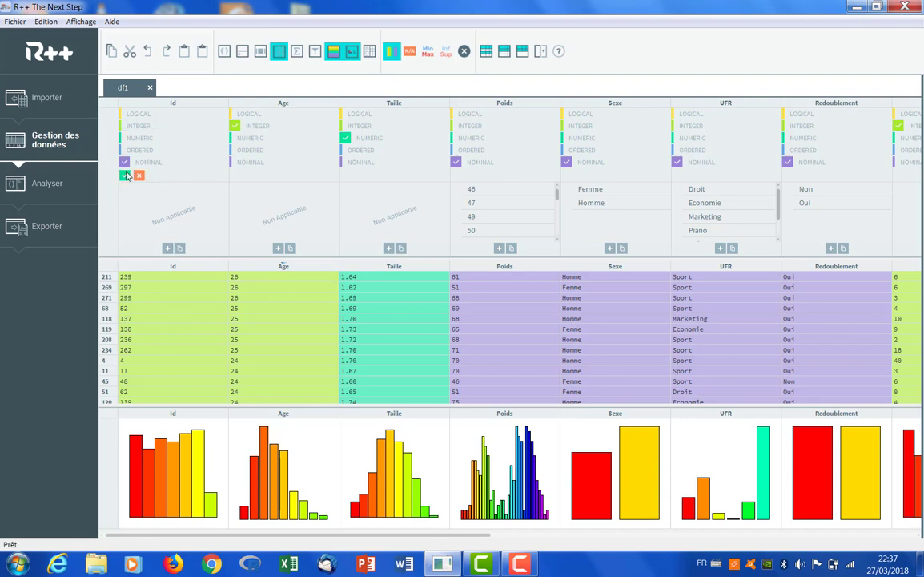
pyautogui.click(124, 161)
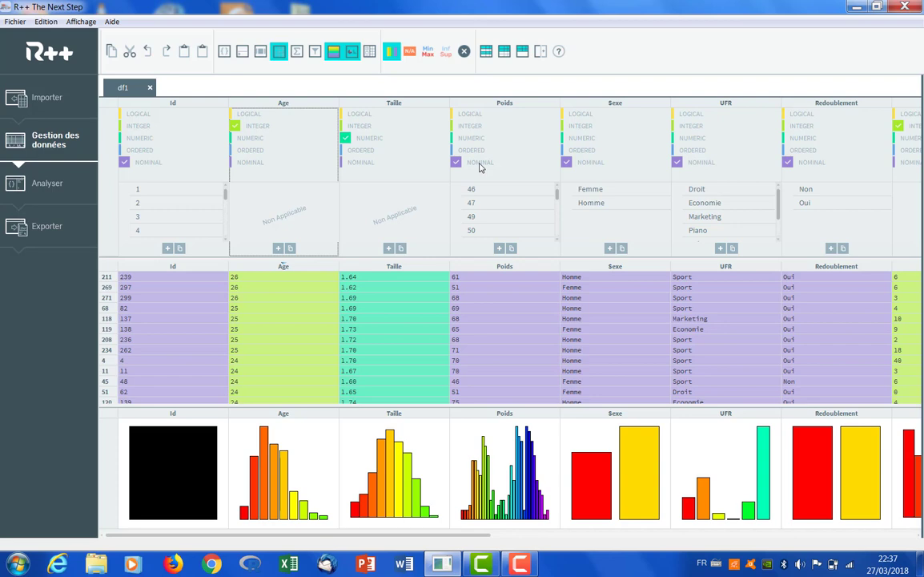
# Convert the Poids variable to Integer, correcting its three invalid entries to 50, 60 and 60
pyautogui.click(456, 126)
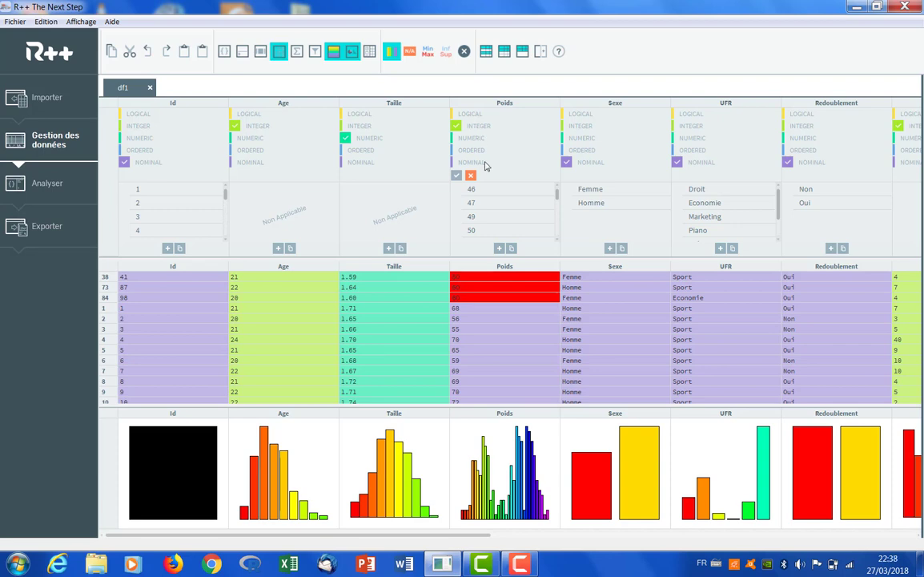
pyautogui.doubleClick(471, 278)
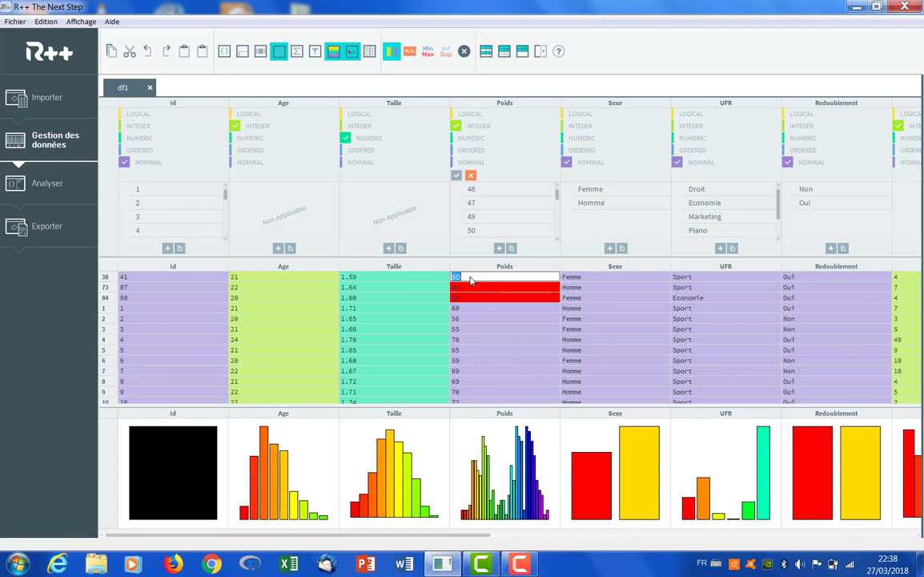
pyautogui.write('58')
pyautogui.press('Return')
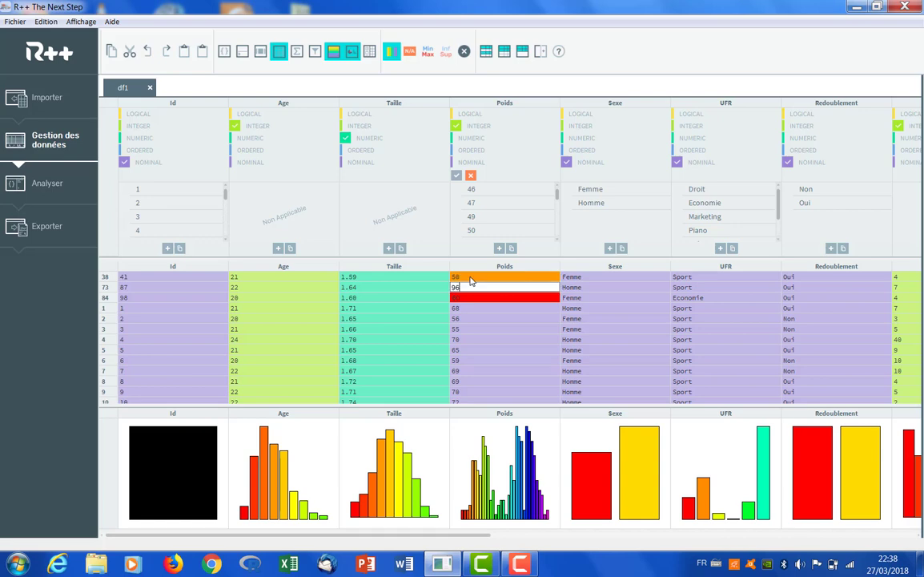
pyautogui.write('68')
pyautogui.press('Return')
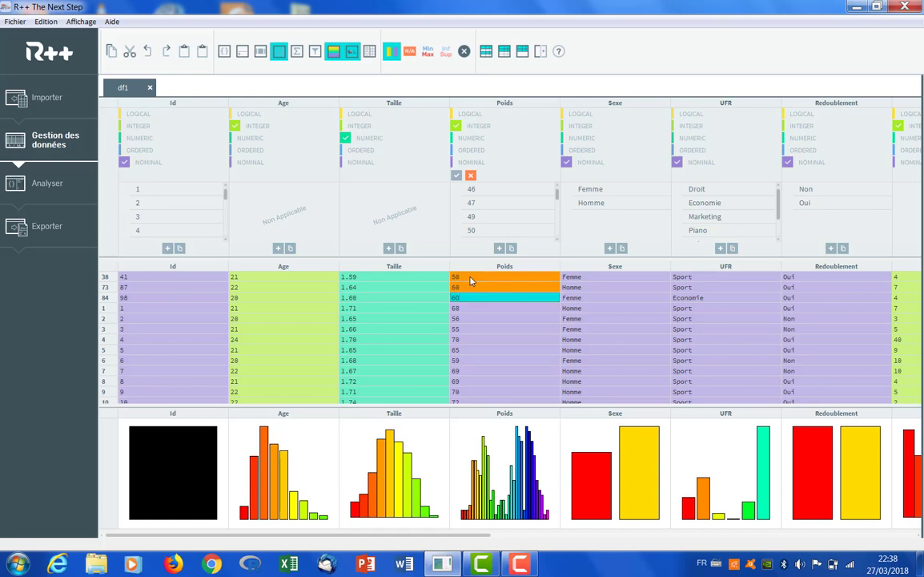
pyautogui.write('60')
pyautogui.press('Return')
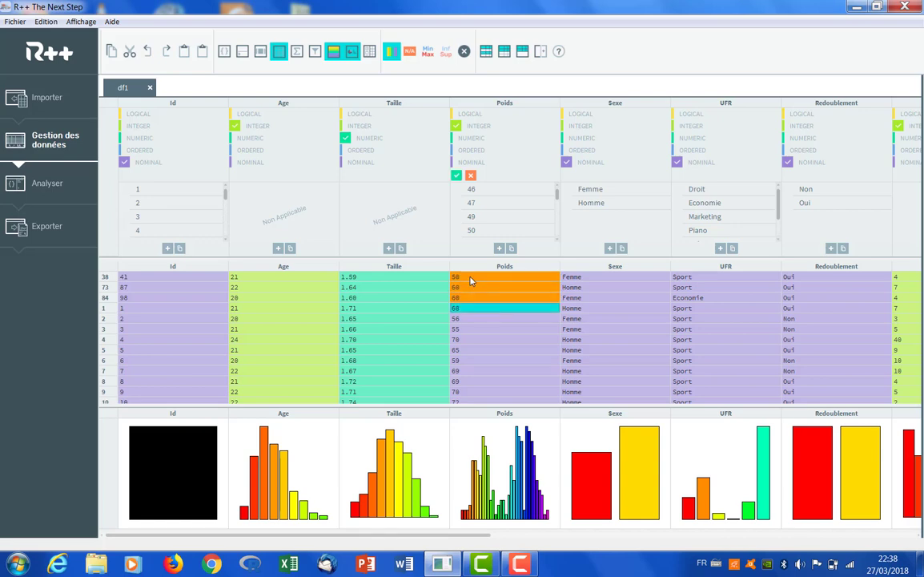
pyautogui.click(456, 177)
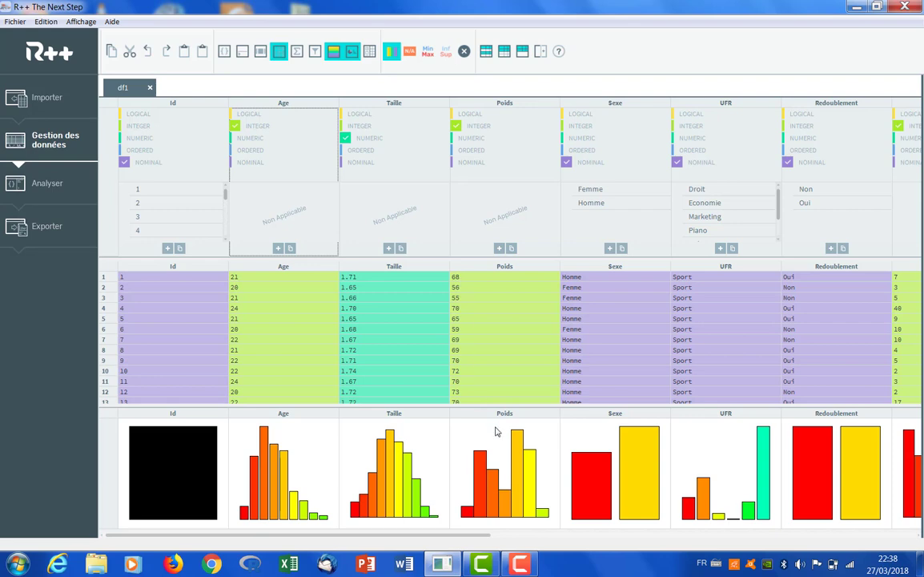
# Set the Sexe variable's type to Logical and validate the change
pyautogui.moveTo(496, 435)
pyautogui.click(585, 114)
pyautogui.click(567, 174)
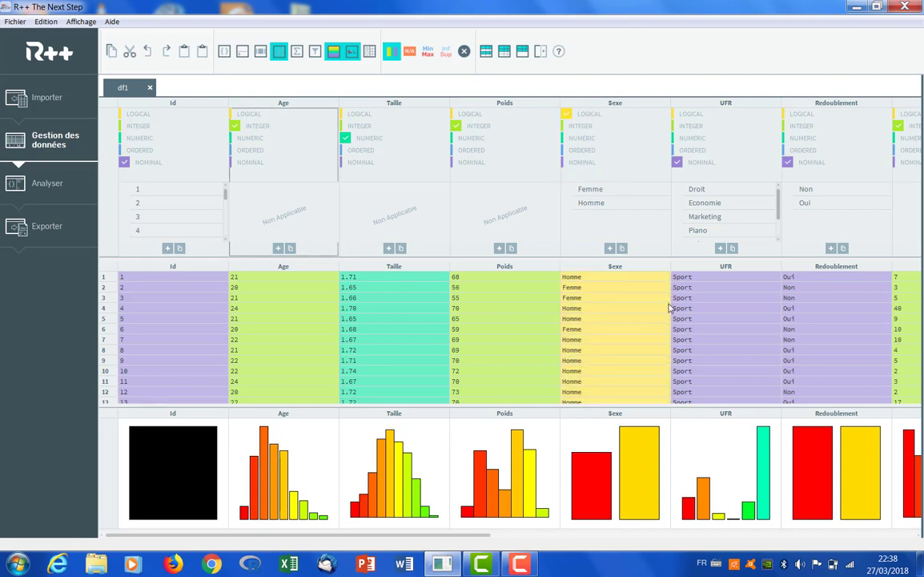
# Remove the Piano level from UFR, merge Marketing into Economie and Politique into Droit, and validate
pyautogui.moveTo(719, 430)
pyautogui.doubleClick(715, 233)
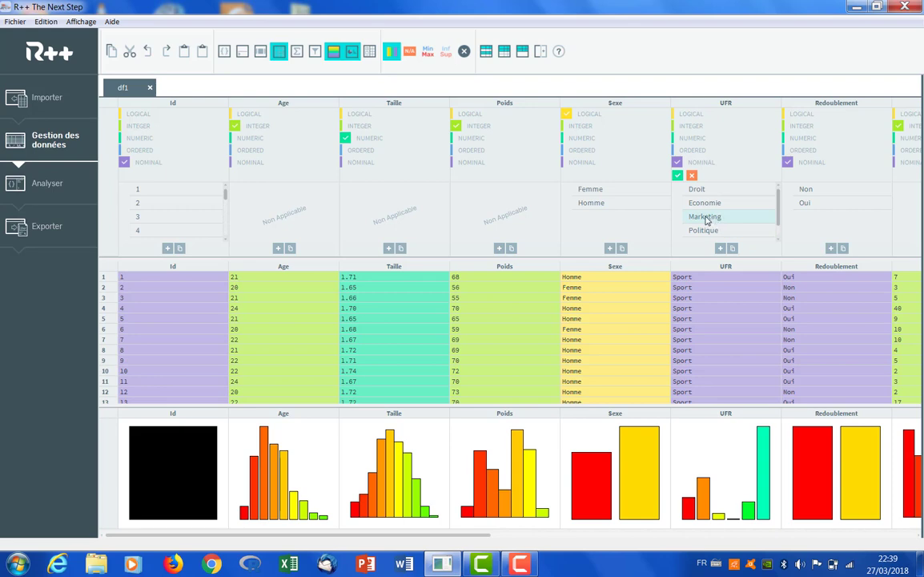
pyautogui.moveTo(715, 220); pyautogui.dragTo(725, 214)
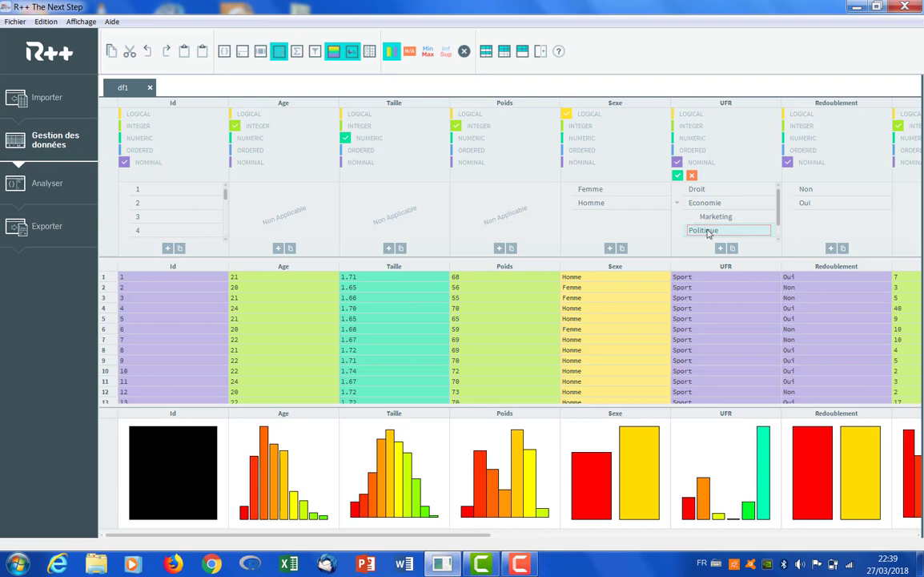
pyautogui.moveTo(707, 233); pyautogui.dragTo(720, 190)
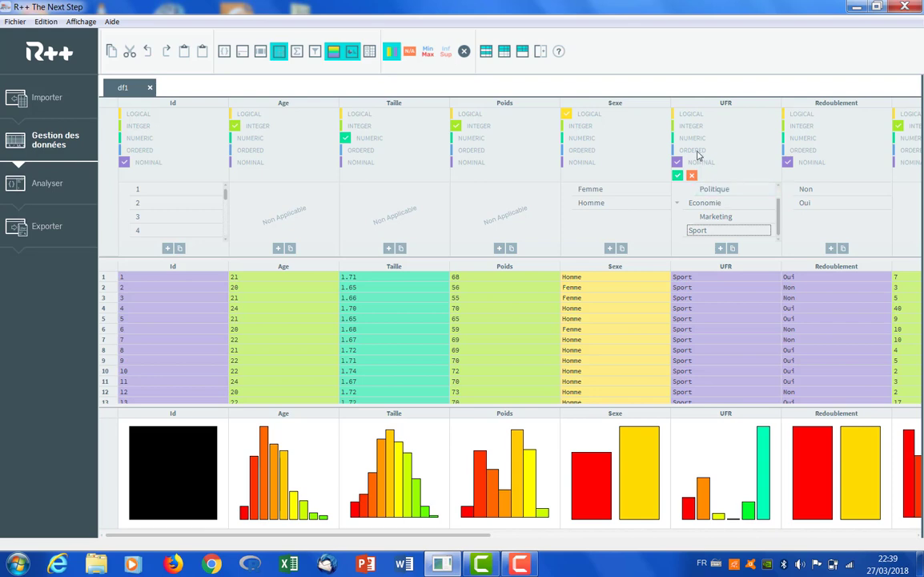
pyautogui.click(677, 176)
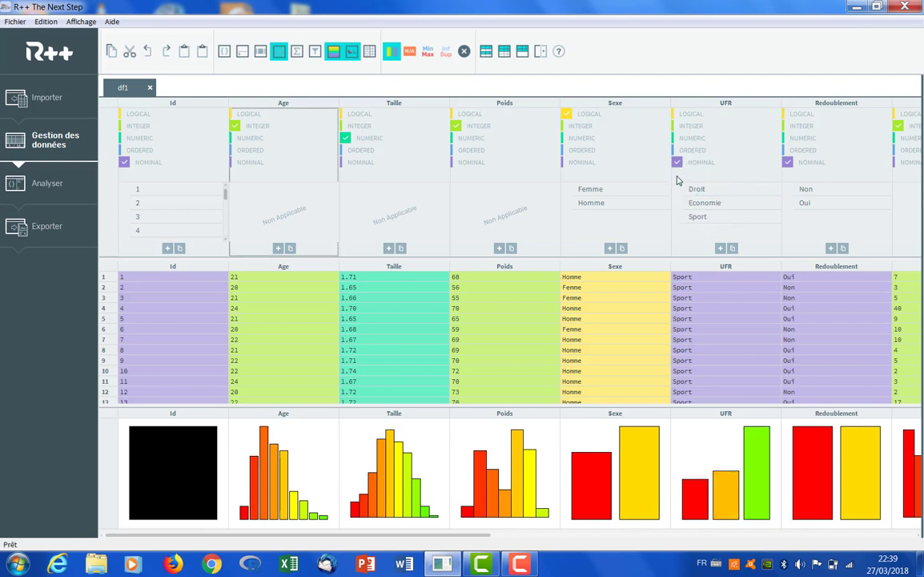
# Show the summary statistics and bring the rows holding the maximum ScoreTricheTotal to the top of the data
pyautogui.moveTo(715, 441)
pyautogui.moveTo(471, 540); pyautogui.dragTo(583, 542)
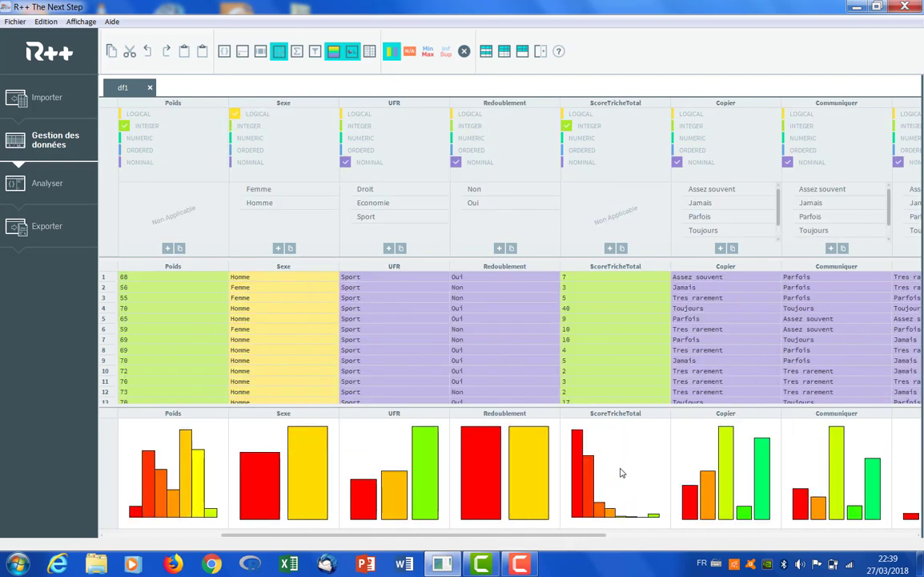
pyautogui.moveTo(620, 471)
pyautogui.click(297, 51)
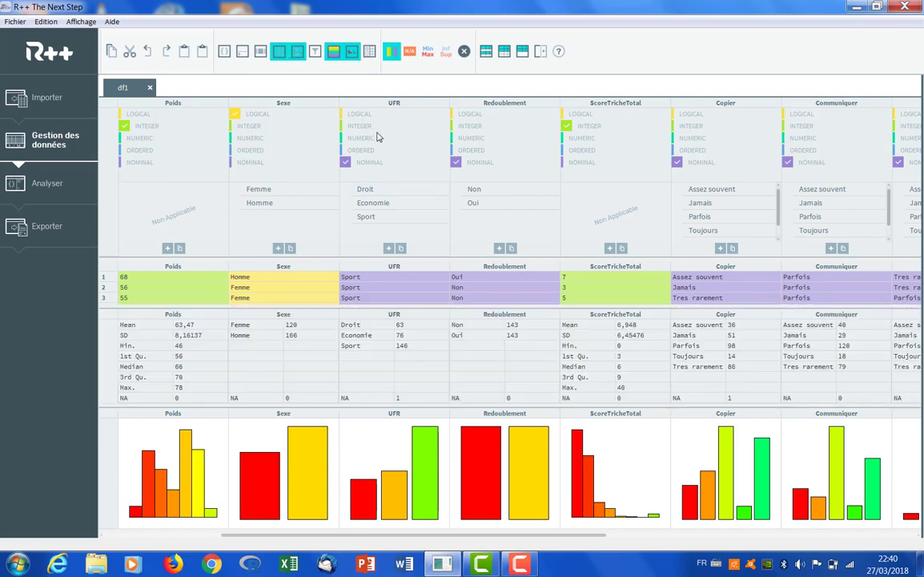
pyautogui.click(581, 389)
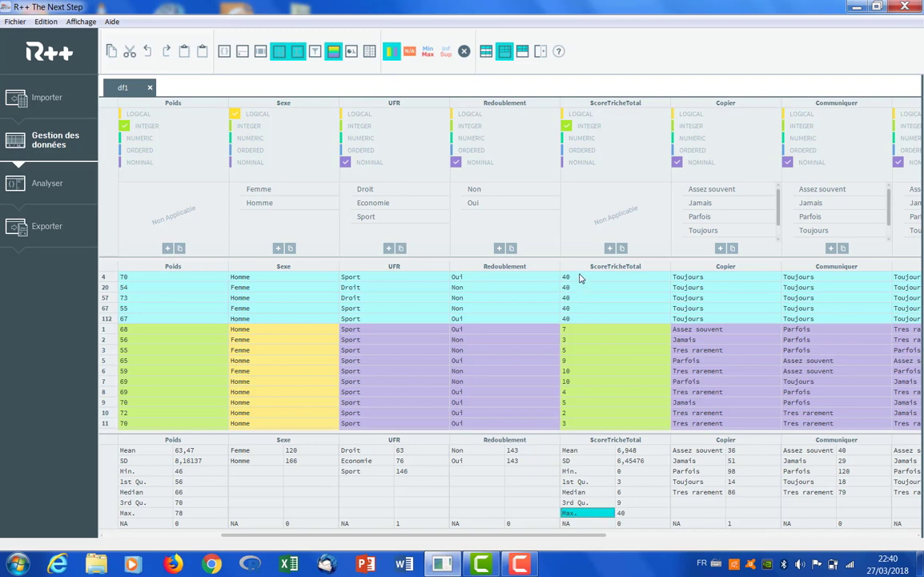
# Clear the ScoreTricheTotal values of 40 and the Toujours answers from Copier to Autres in the five highlighted rows
pyautogui.moveTo(581, 277); pyautogui.dragTo(605, 320)
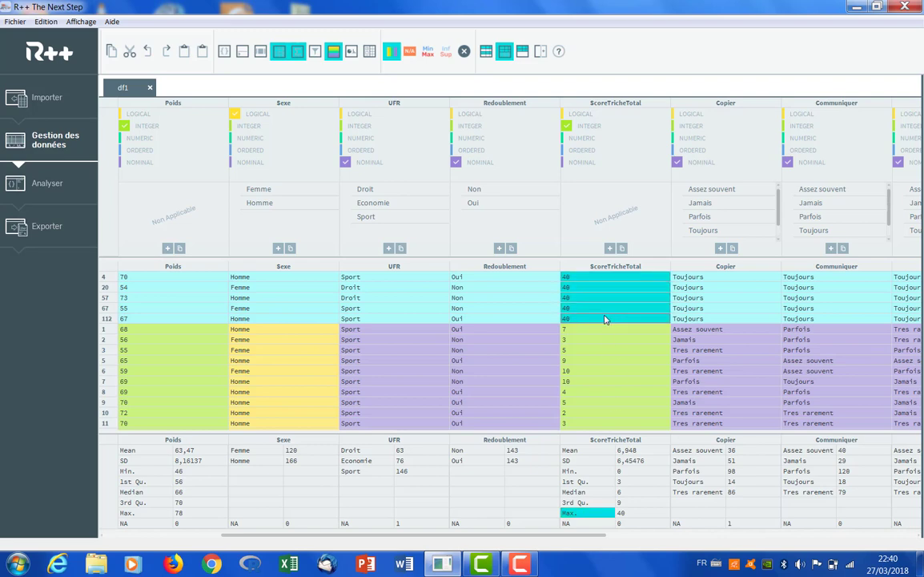
pyautogui.press('Delete')
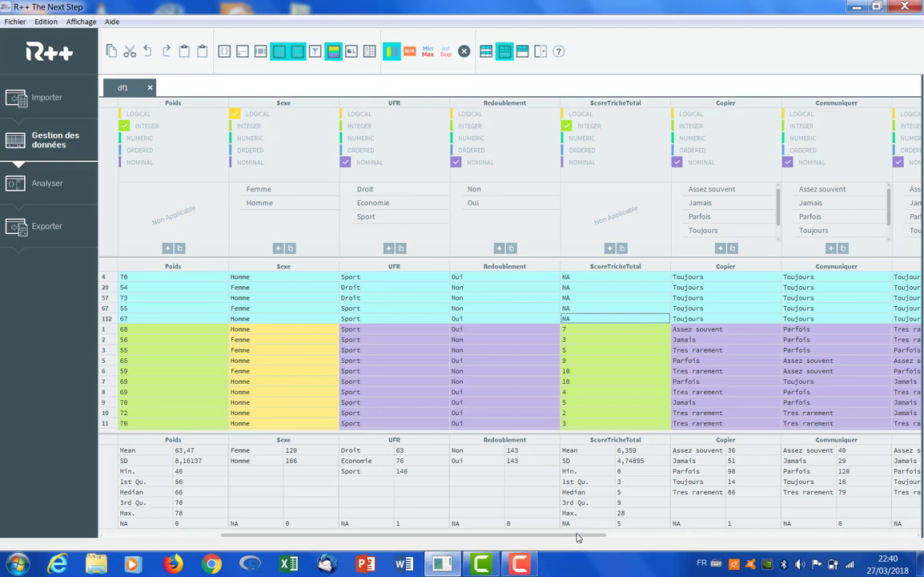
pyautogui.moveTo(578, 538); pyautogui.dragTo(756, 531)
pyautogui.moveTo(200, 277); pyautogui.dragTo(843, 319)
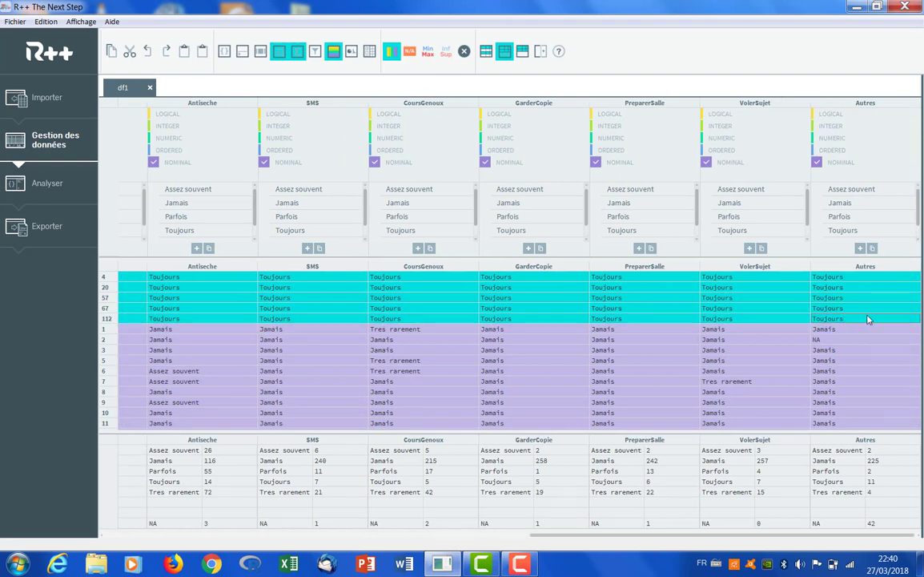
pyautogui.press('Delete')
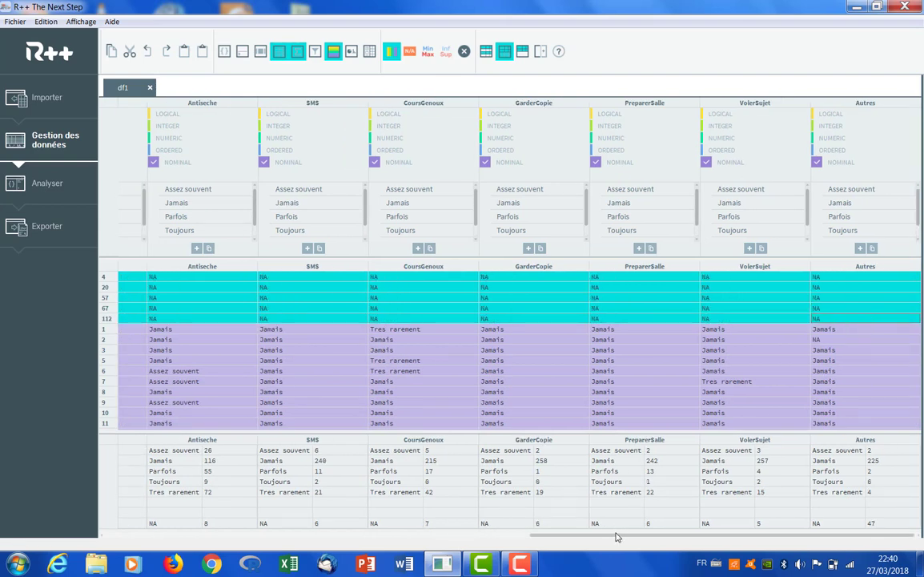
# Switch from summary statistics back to graphs, enlarge the ScoreTricheTotal histogram and remove the maximum-value row highlighting
pyautogui.hscroll(-5, 720, 534)
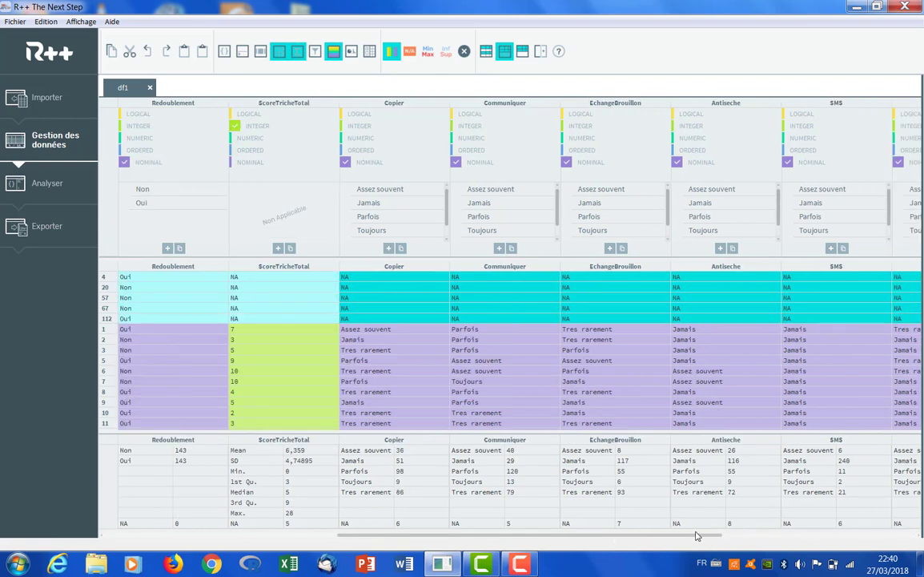
pyautogui.hscroll(-1, 617, 484)
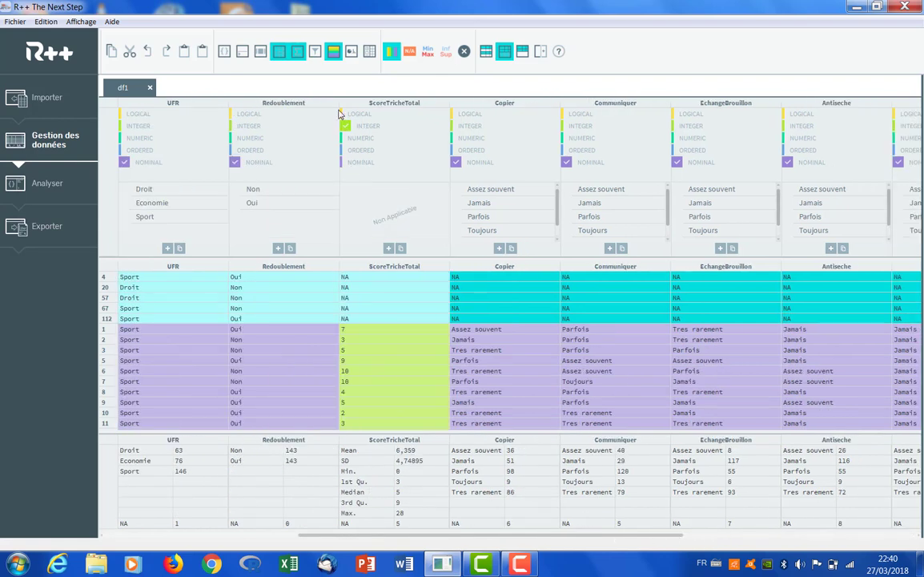
pyautogui.click(297, 51)
pyautogui.click(352, 51)
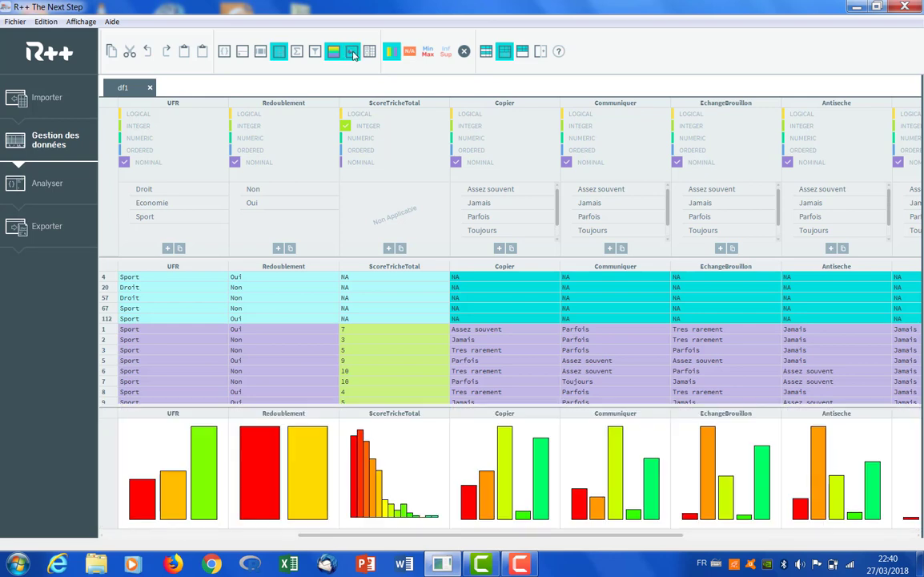
pyautogui.moveTo(404, 485)
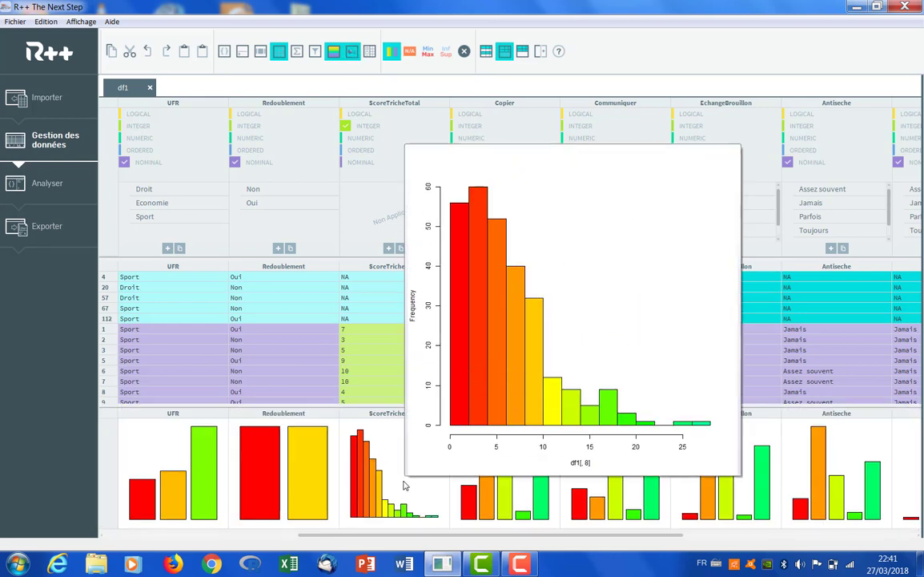
pyautogui.click(446, 52)
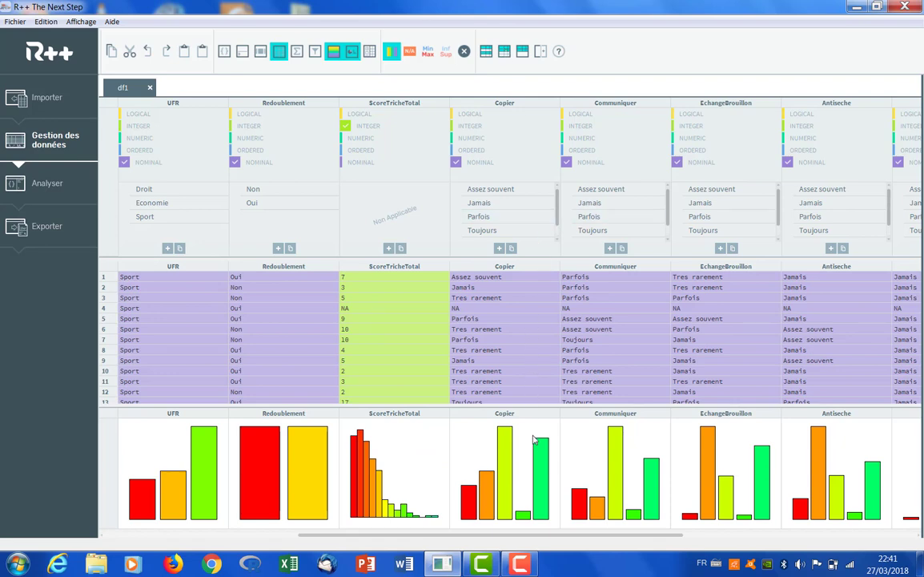
# Reorder the Copier levels as Jamais, Tres rarement, Parfois, Assez souvent, Toujours, set its type to Ordered and inspect its graph
pyautogui.moveTo(532, 447)
pyautogui.moveTo(496, 193); pyautogui.dragTo(517, 197)
pyautogui.scroll(-1, 558, 223)
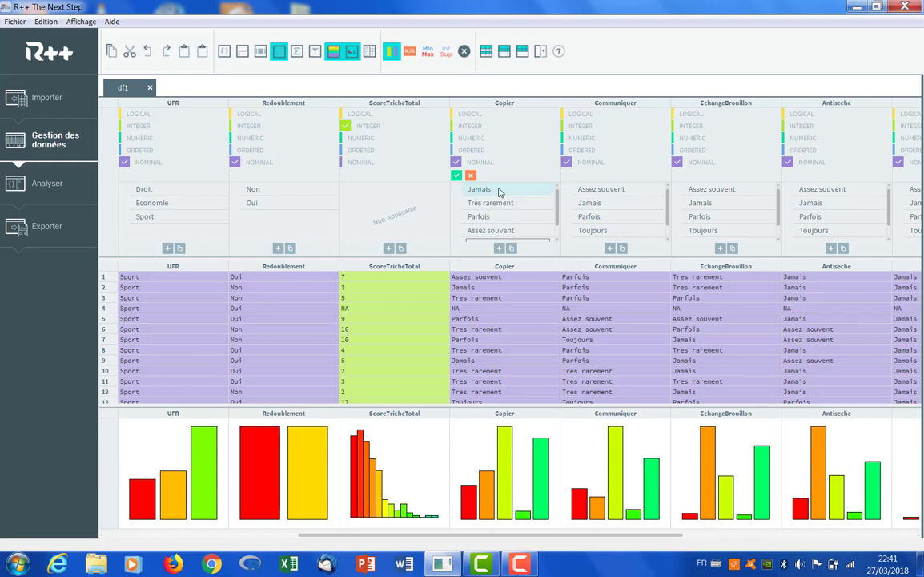
pyautogui.click(476, 150)
pyautogui.click(457, 175)
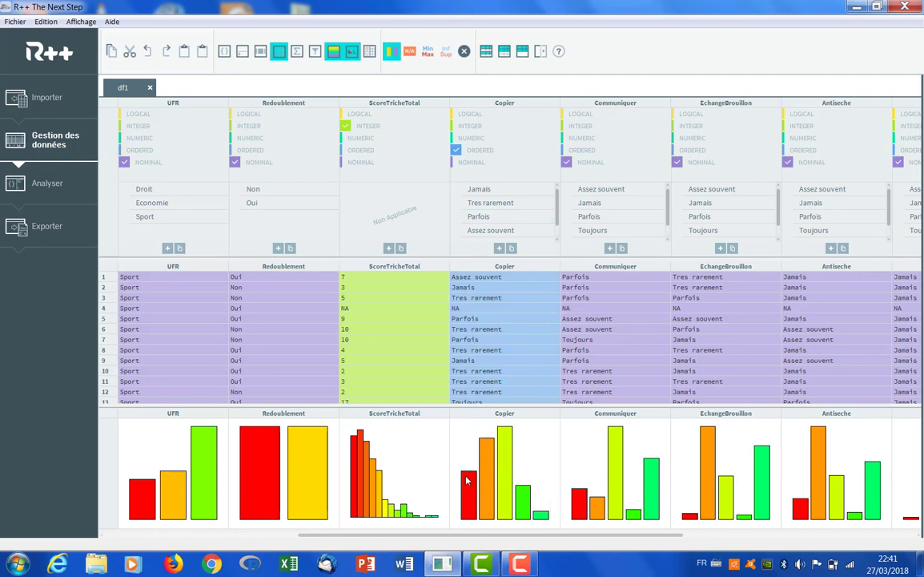
pyautogui.moveTo(536, 483)
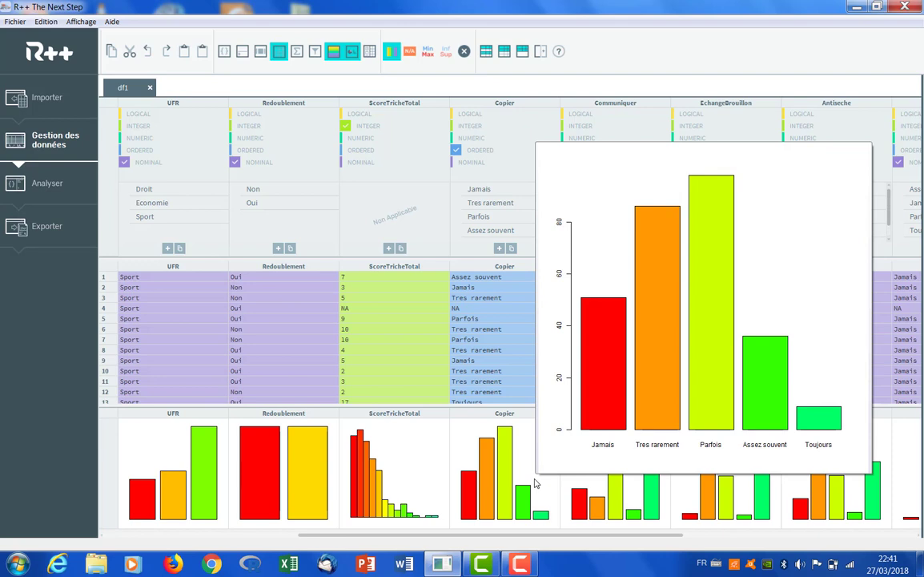
pyautogui.moveTo(549, 536); pyautogui.dragTo(658, 538)
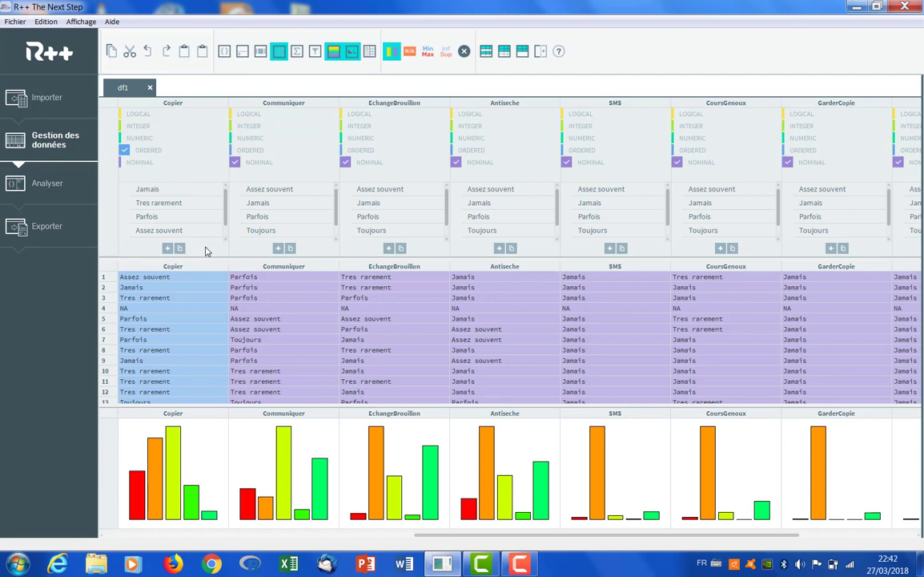
# Copy the level order and Ordered type of Copier to all the other response variables from Communiquer to Autres
pyautogui.click(180, 248)
pyautogui.click(290, 248)
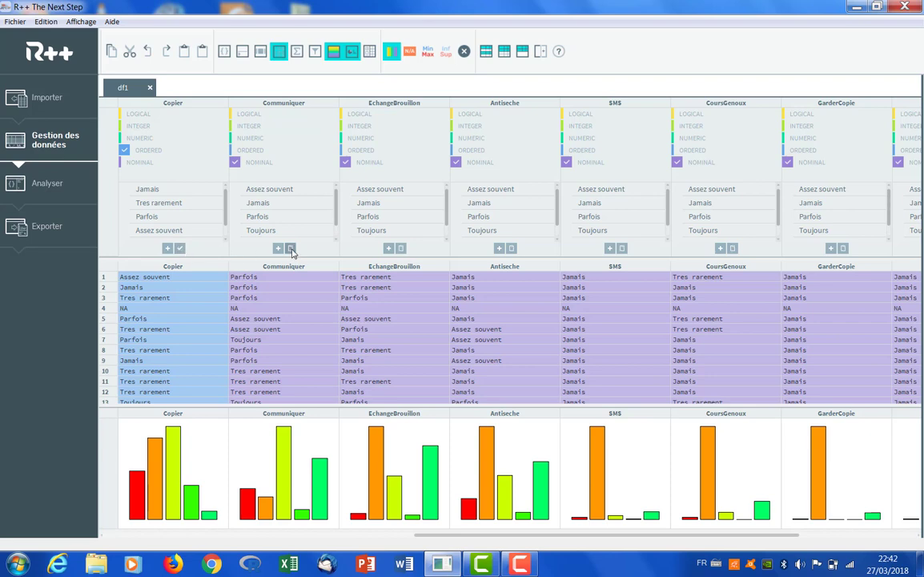
pyautogui.click(401, 248)
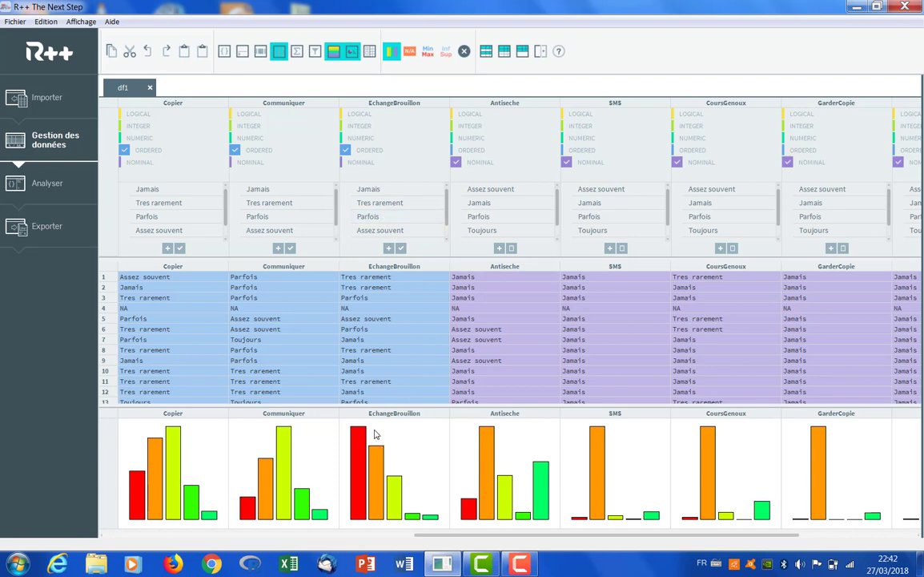
pyautogui.click(512, 248)
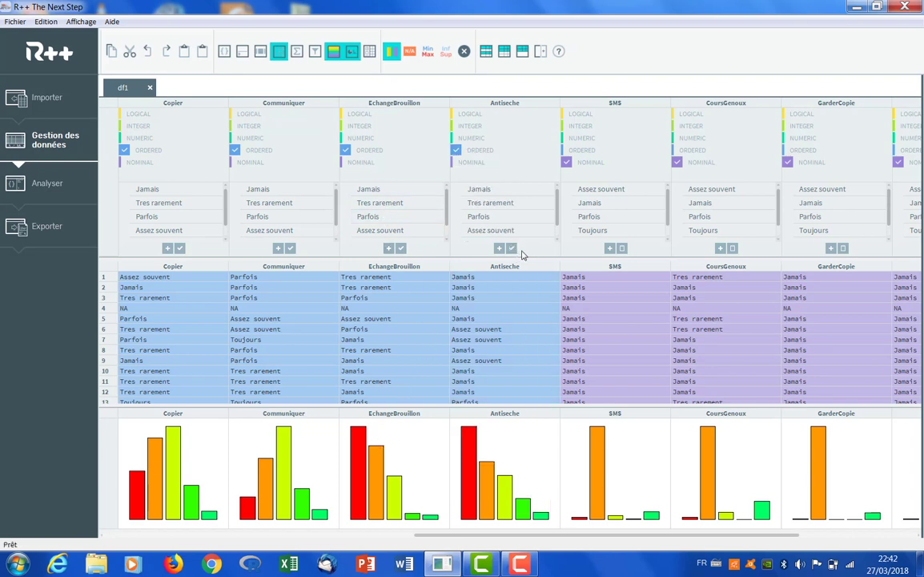
pyautogui.click(623, 249)
pyautogui.click(731, 248)
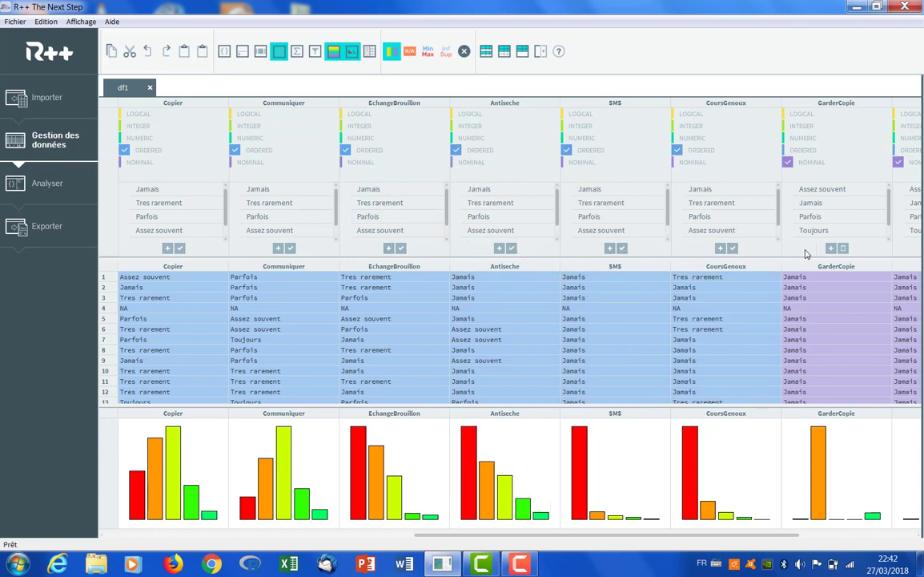
pyautogui.click(843, 248)
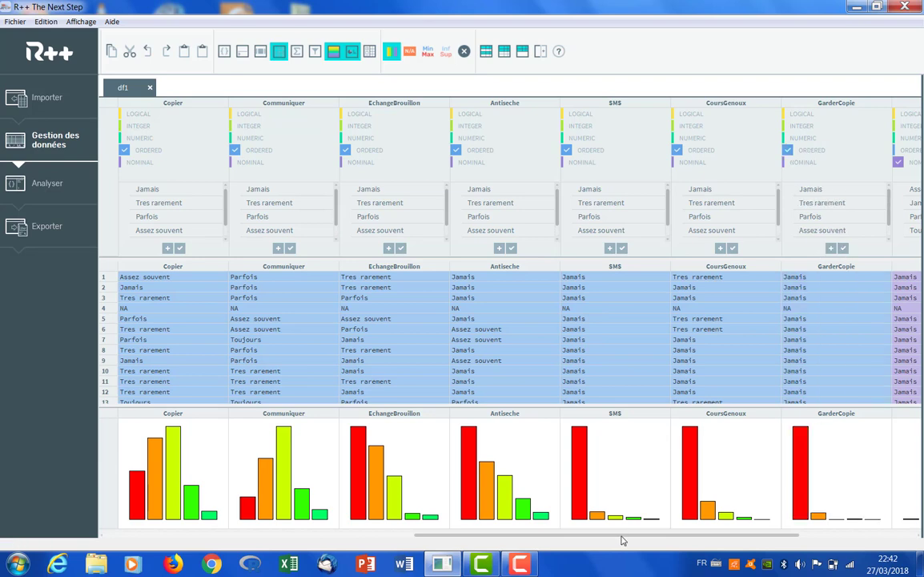
pyautogui.moveTo(617, 531); pyautogui.dragTo(732, 531)
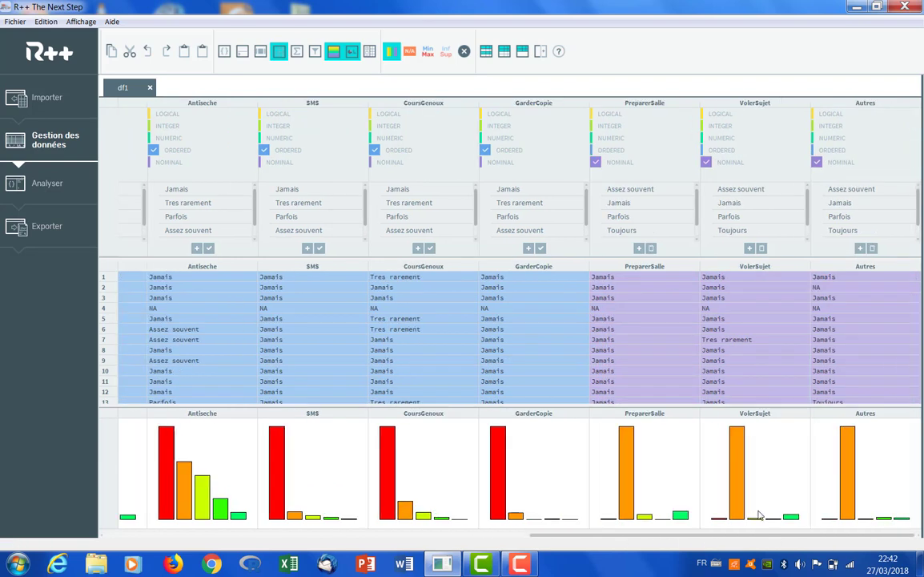
pyautogui.click(639, 248)
pyautogui.click(750, 249)
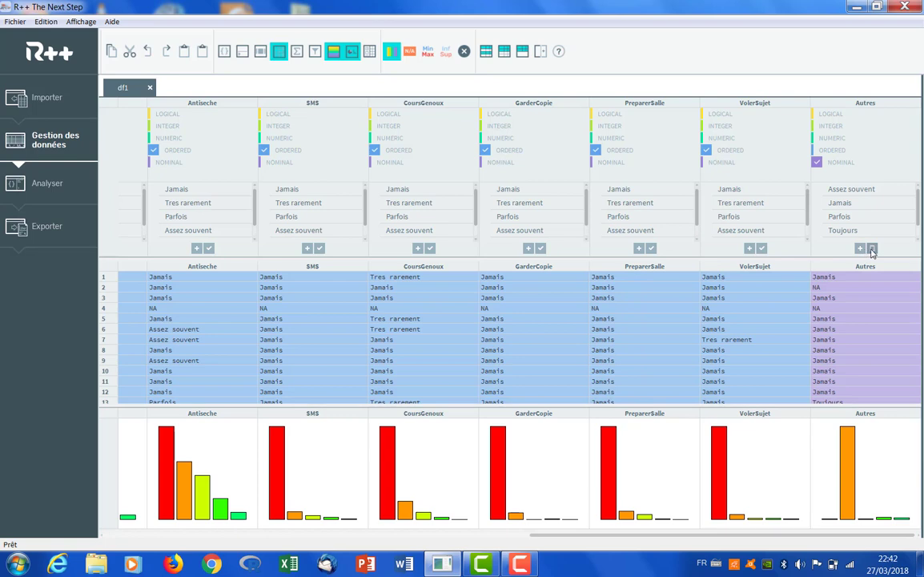
pyautogui.click(872, 249)
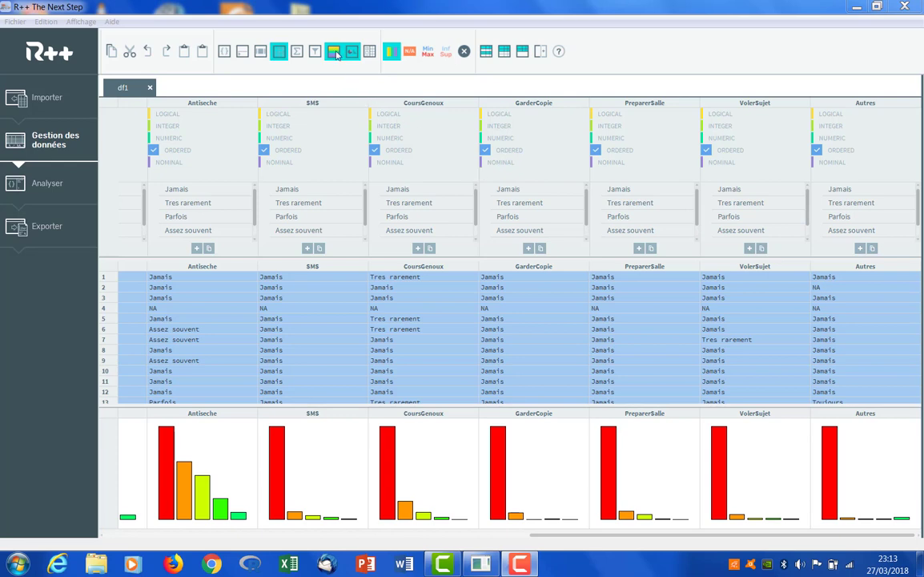
# Hide the variable types, review the generated script from its first lines and return to the data
pyautogui.click(335, 52)
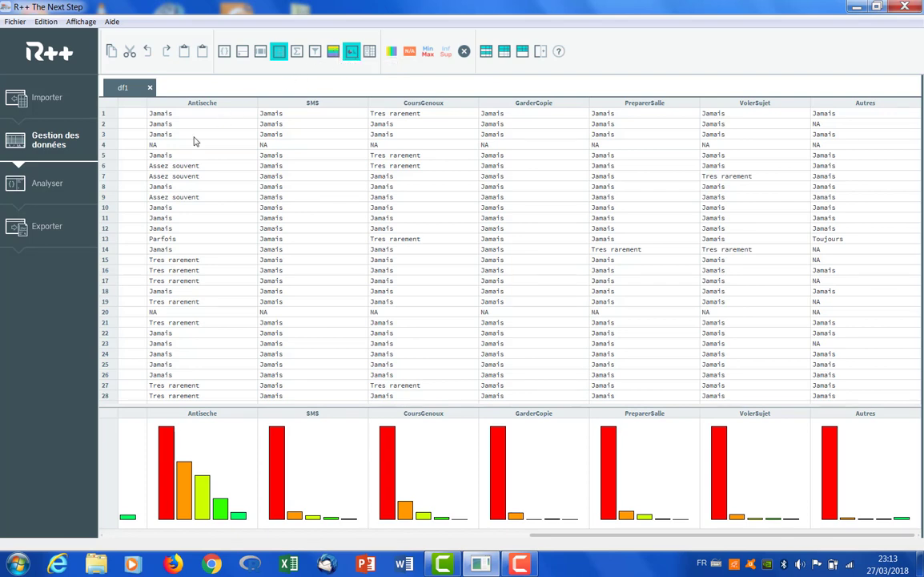
pyautogui.click(49, 185)
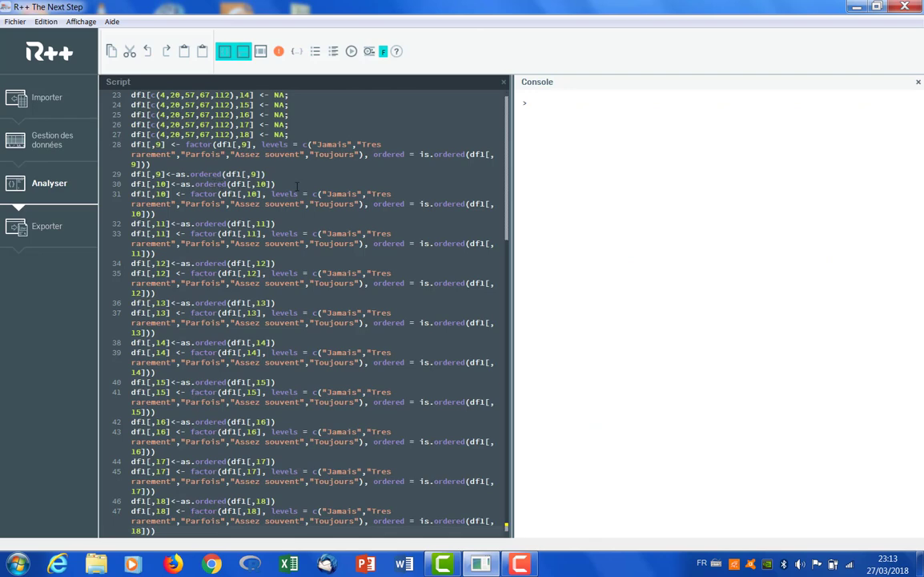
pyautogui.click(505, 102)
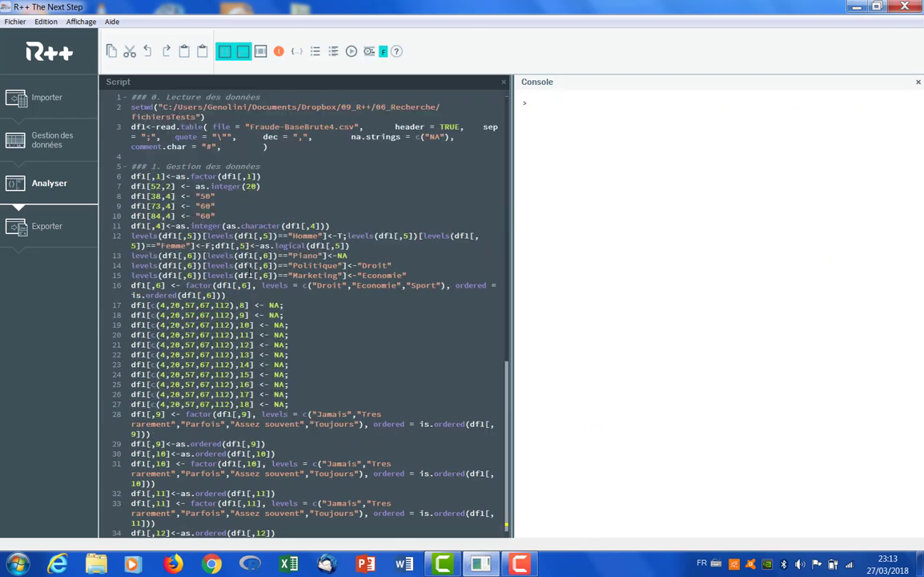
pyautogui.click(44, 140)
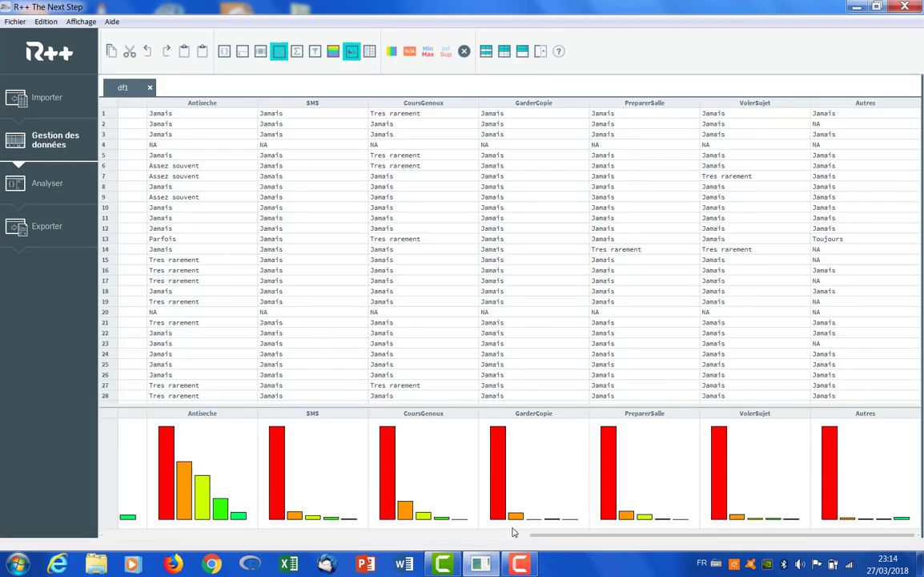
# Show the filmstrip beneath the data and add the Taille and Poids histograms to it
pyautogui.moveTo(541, 533); pyautogui.dragTo(130, 523)
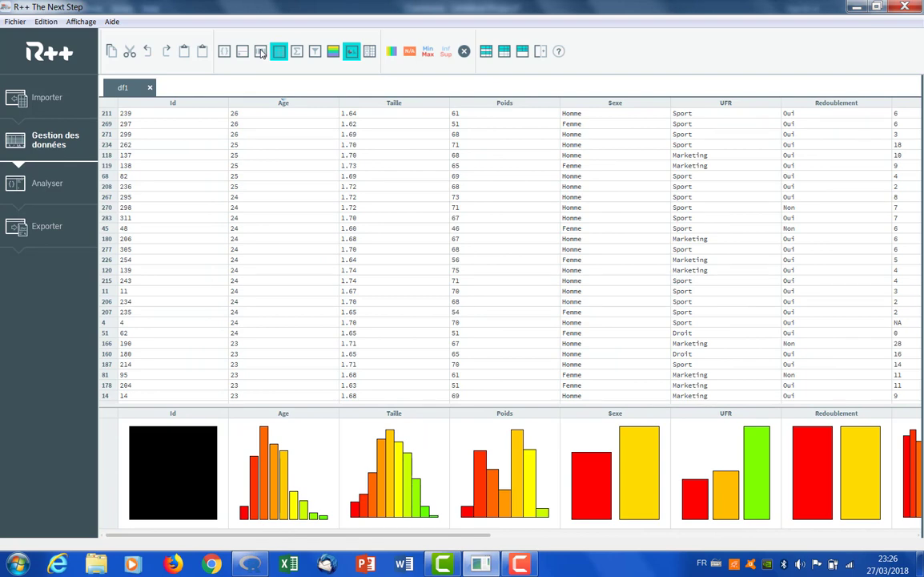
pyautogui.click(261, 53)
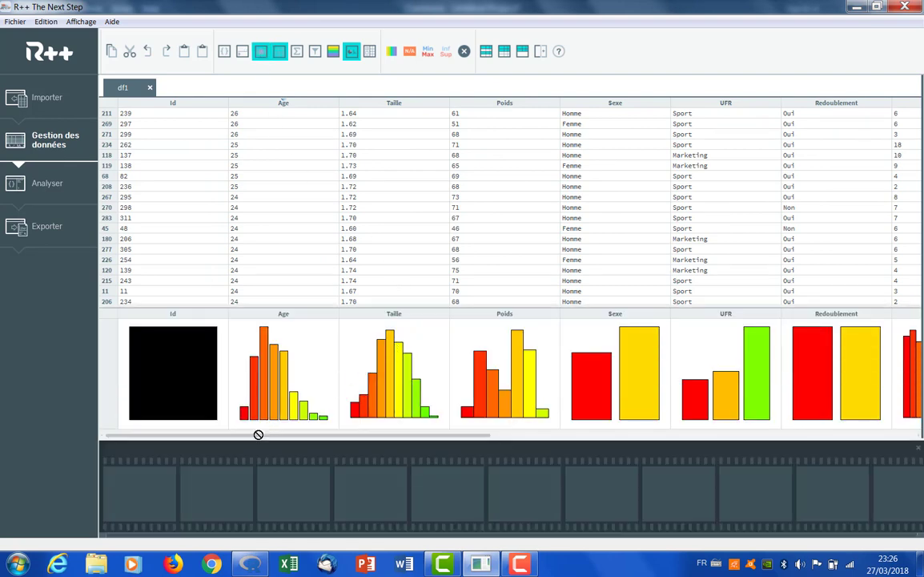
pyautogui.moveTo(257, 435); pyautogui.dragTo(146, 461)
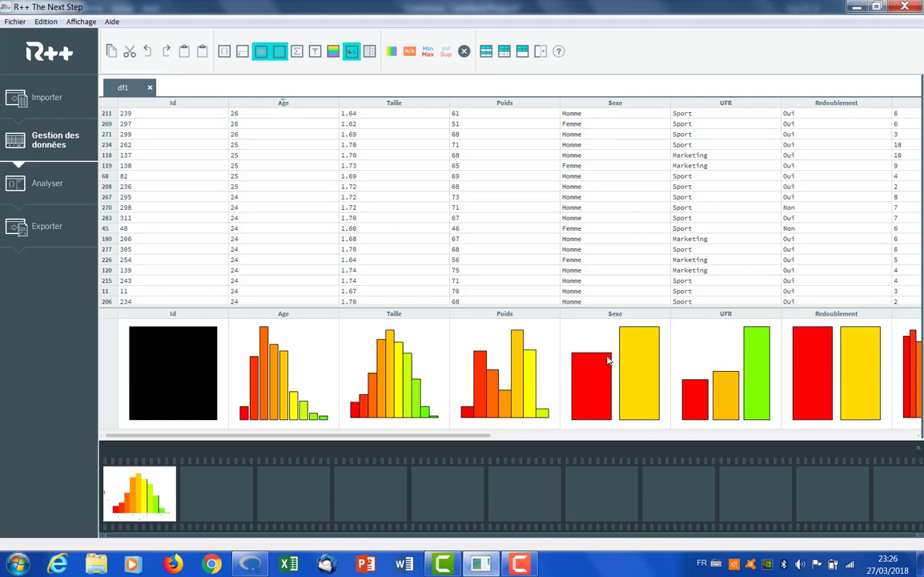
pyautogui.moveTo(506, 386); pyautogui.dragTo(369, 462)
pyautogui.moveTo(215, 505); pyautogui.dragTo(215, 503)
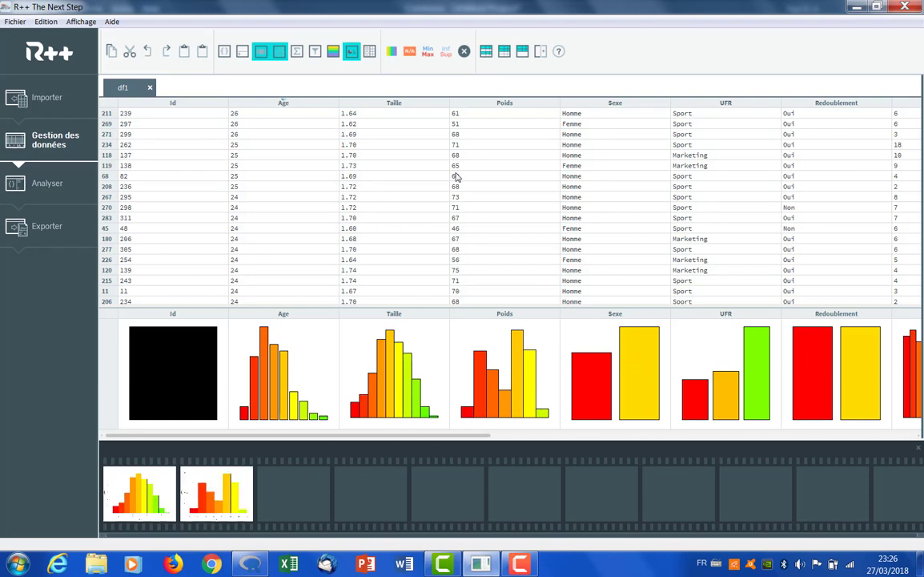
# Highlight the rows with Sexe Homme through the filters and add the resulting Taille histogram to the filmstrip
pyautogui.click(316, 52)
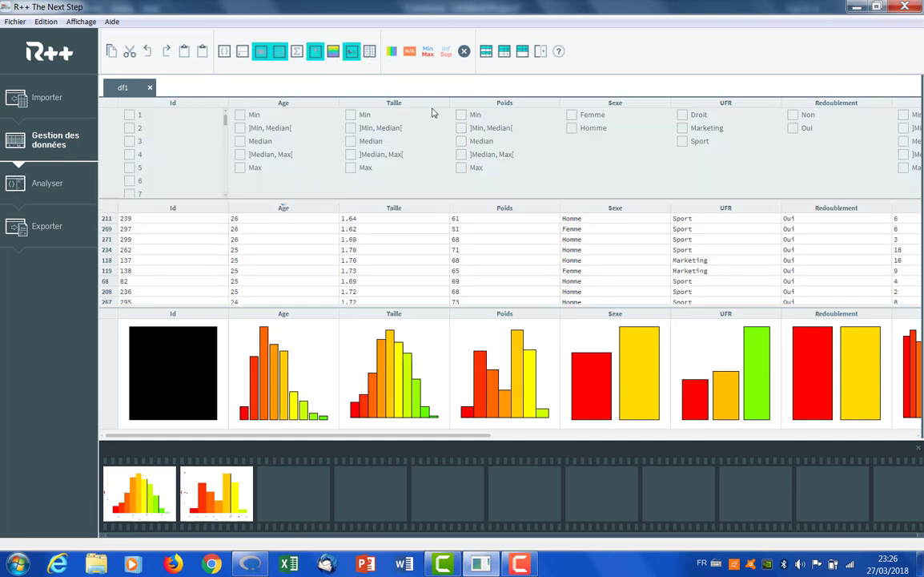
pyautogui.click(572, 129)
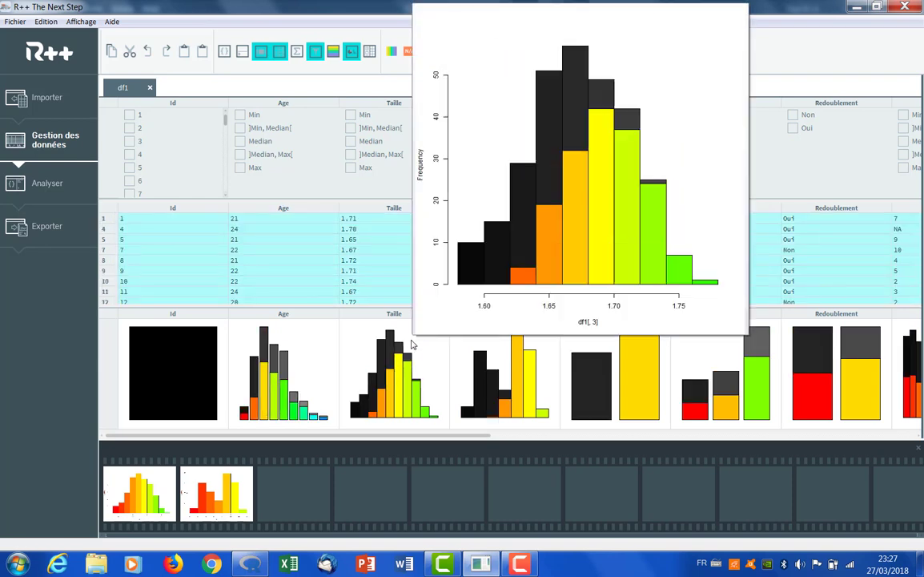
pyautogui.moveTo(419, 347)
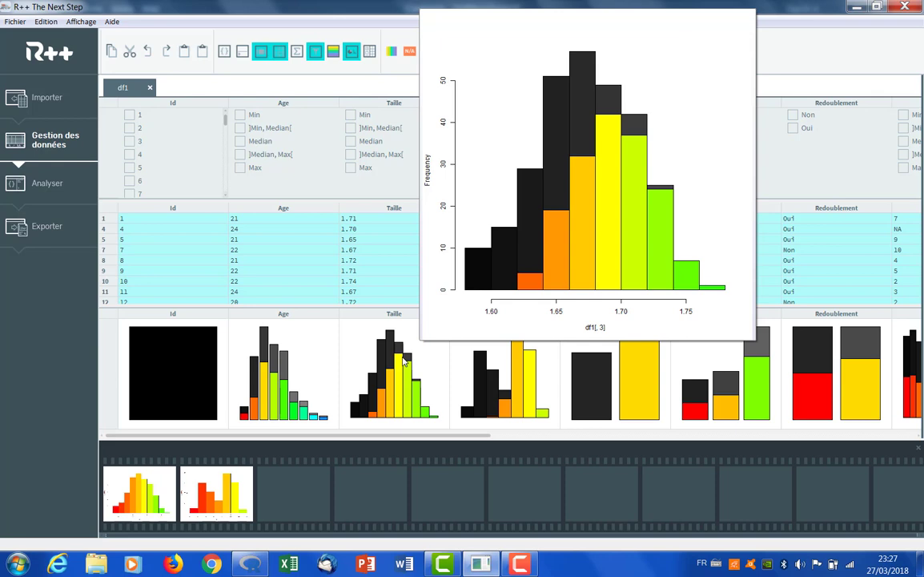
pyautogui.moveTo(405, 362); pyautogui.dragTo(318, 479)
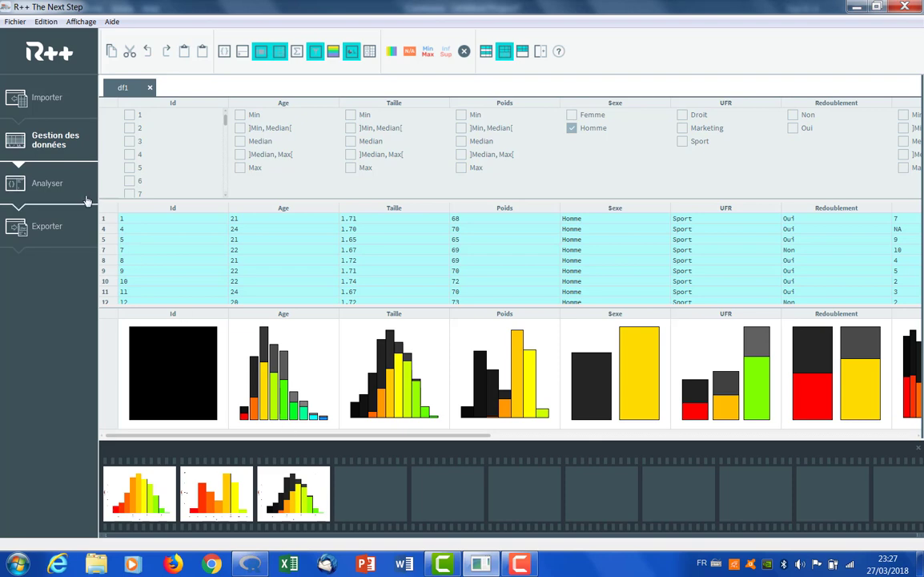
# Add summary(lm(df1$ScoreTriche~df1$Sexe)) at the end of the analysis script and run it
pyautogui.click(49, 184)
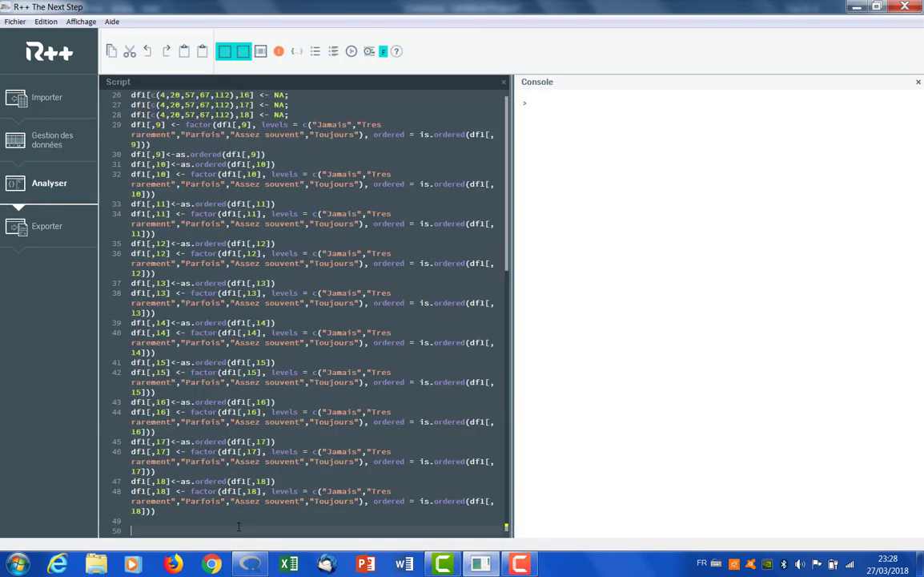
pyautogui.write('sul')
pyautogui.write('m')
pyautogui.press('Down')
pyautogui.press('Return')
pyautogui.write('(is')
pyautogui.write('(')
pyautogui.write('df1')
pyautogui.write('$')
pyautogui.write('ScoreT')
pyautogui.write('riche')
pyautogui.write('~é')
pyautogui.write('f1')
pyautogui.write('$Sexe))')
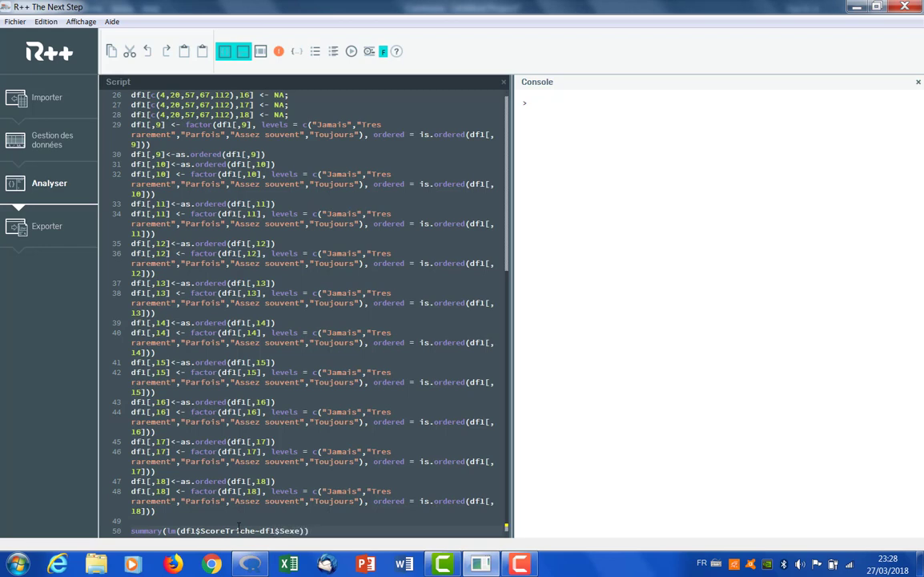
pyautogui.hotkey('ctrl', 'Return')
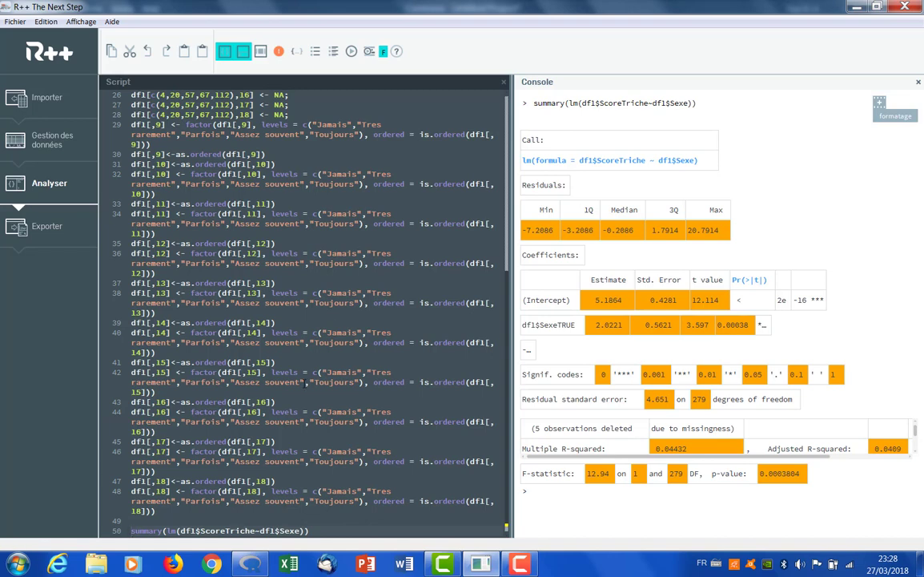
# Compare the plain and formatted console output, keep it formatted and add the regression result to the filmstrip
pyautogui.click(384, 52)
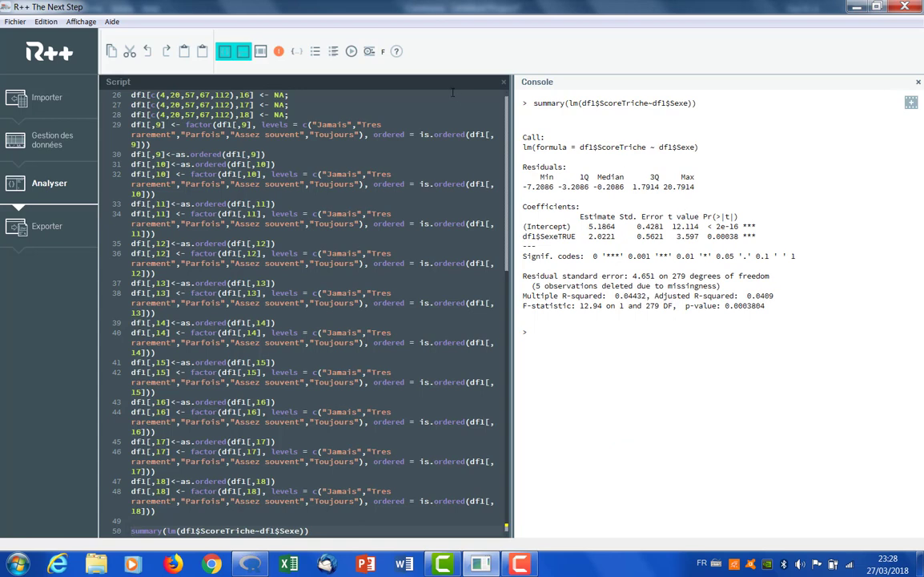
pyautogui.click(384, 53)
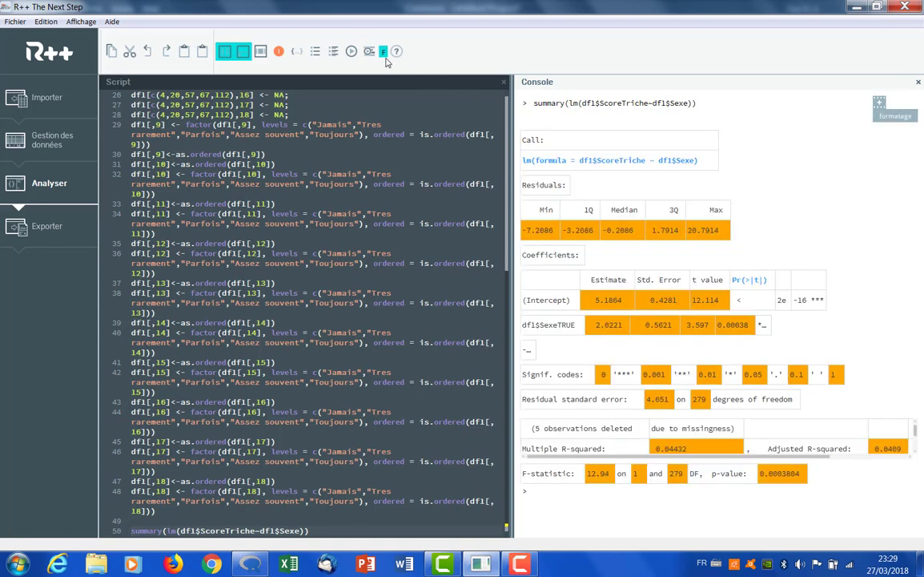
pyautogui.click(261, 52)
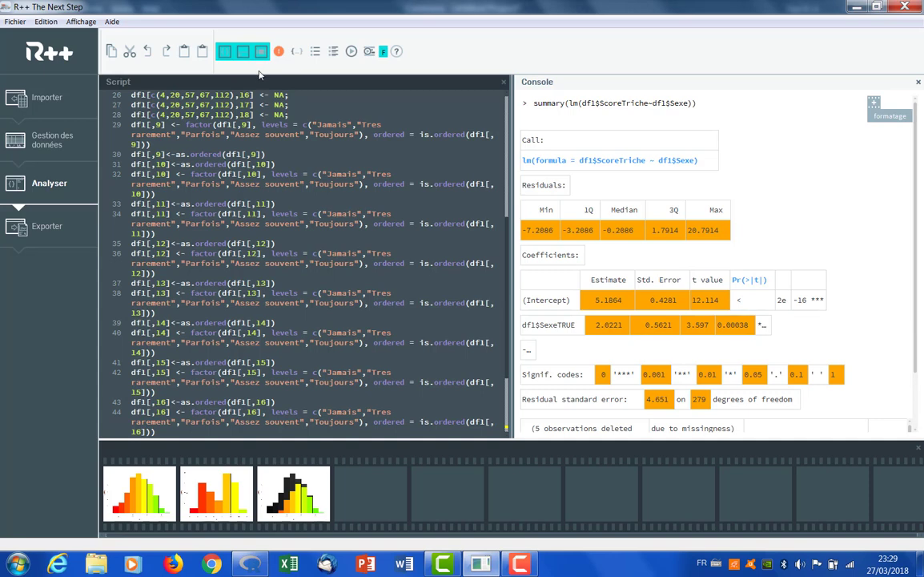
pyautogui.click(875, 105)
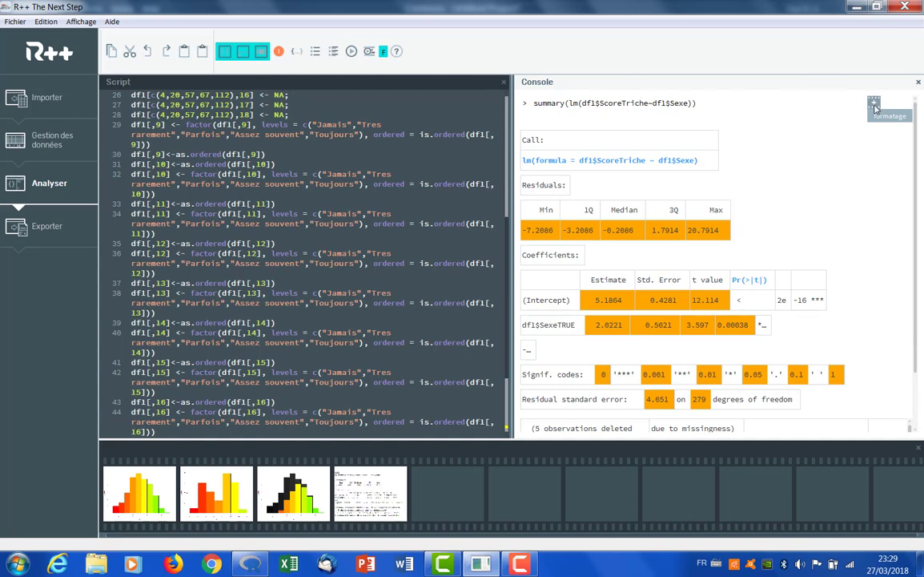
# Open the first Taille histogram from the filmstrip, set its sheet width to 640 and draw an ellipse around its last two bars
pyautogui.click(148, 505)
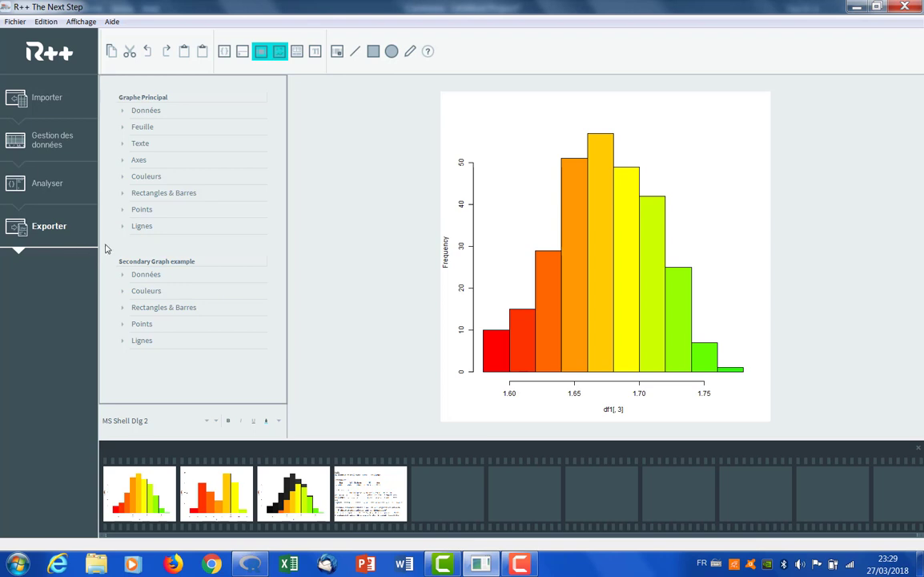
pyautogui.click(123, 128)
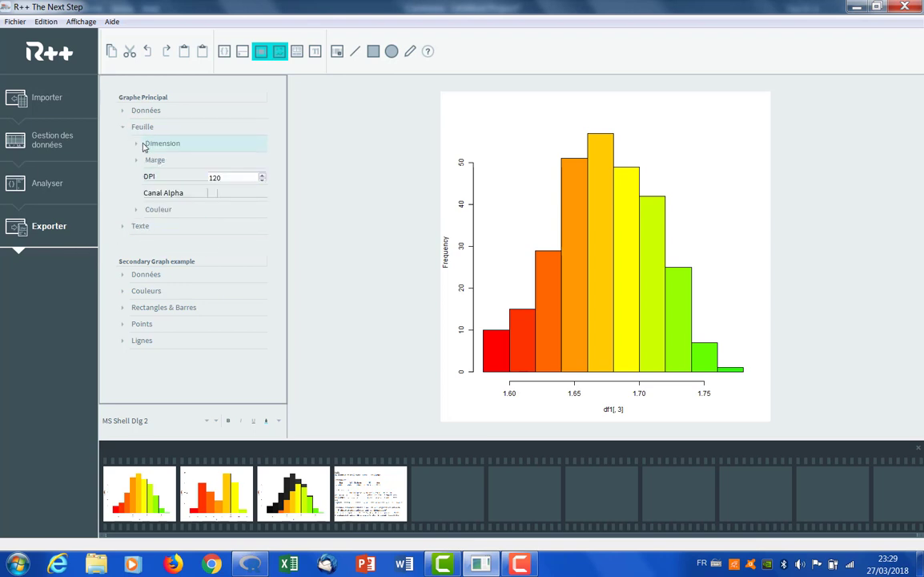
pyautogui.click(135, 143)
pyautogui.click(261, 160)
pyautogui.click(262, 159)
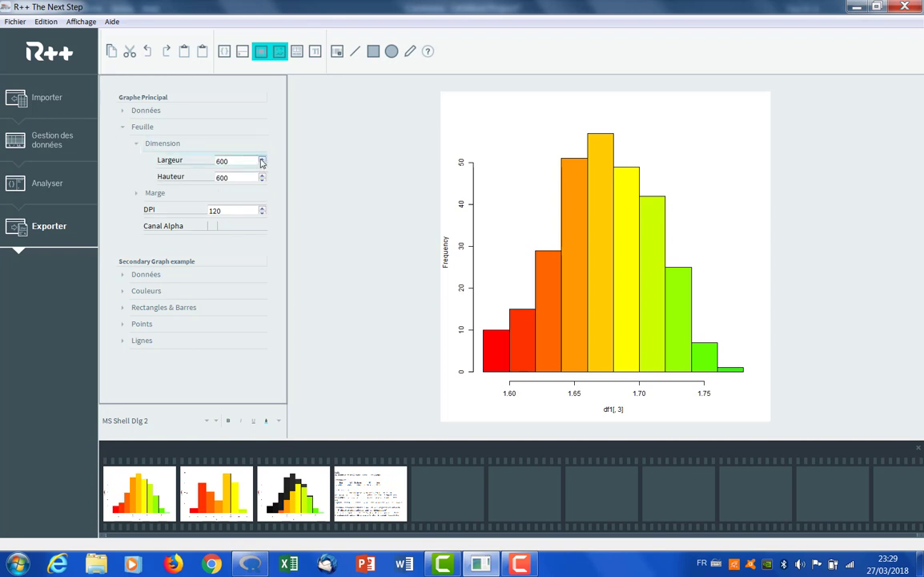
pyautogui.click(261, 160)
pyautogui.click(262, 159)
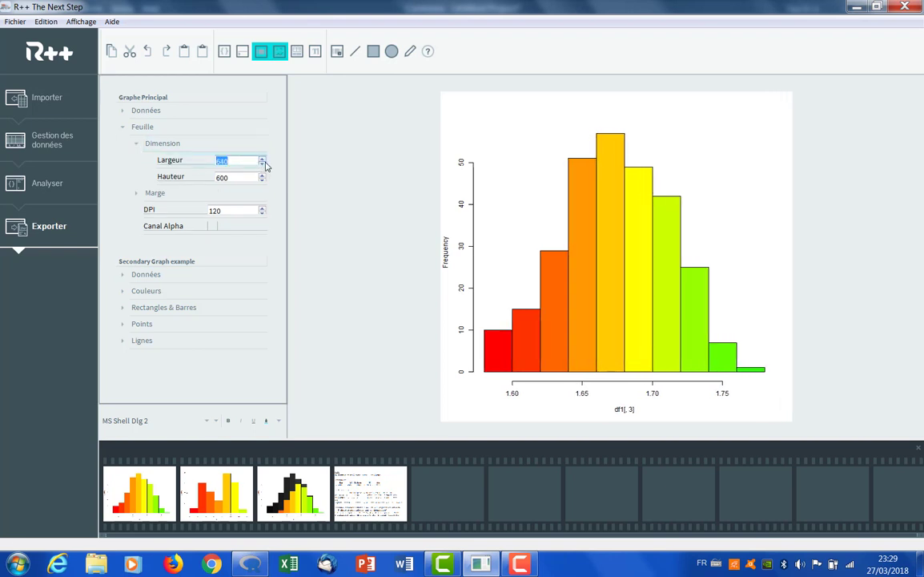
pyautogui.click(623, 290)
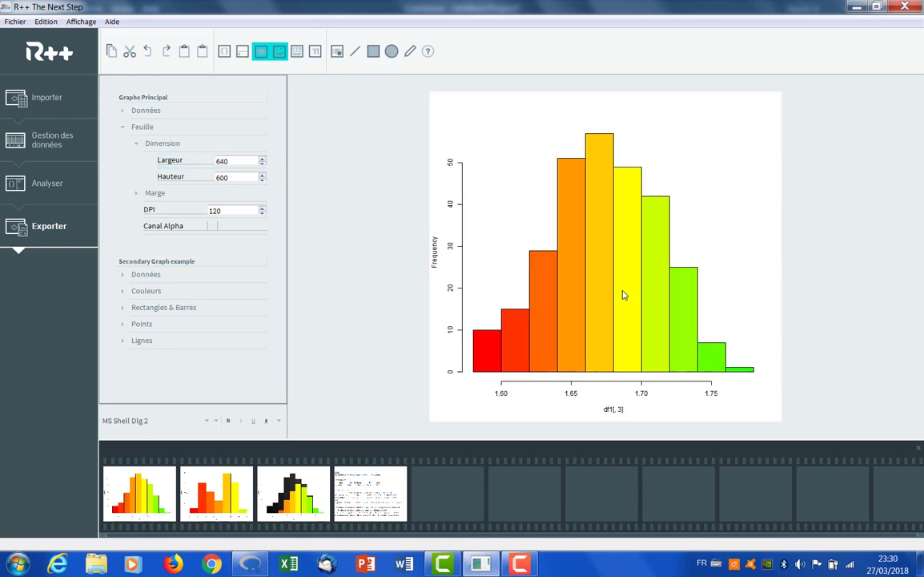
pyautogui.click(392, 52)
pyautogui.moveTo(762, 379); pyautogui.dragTo(685, 326)
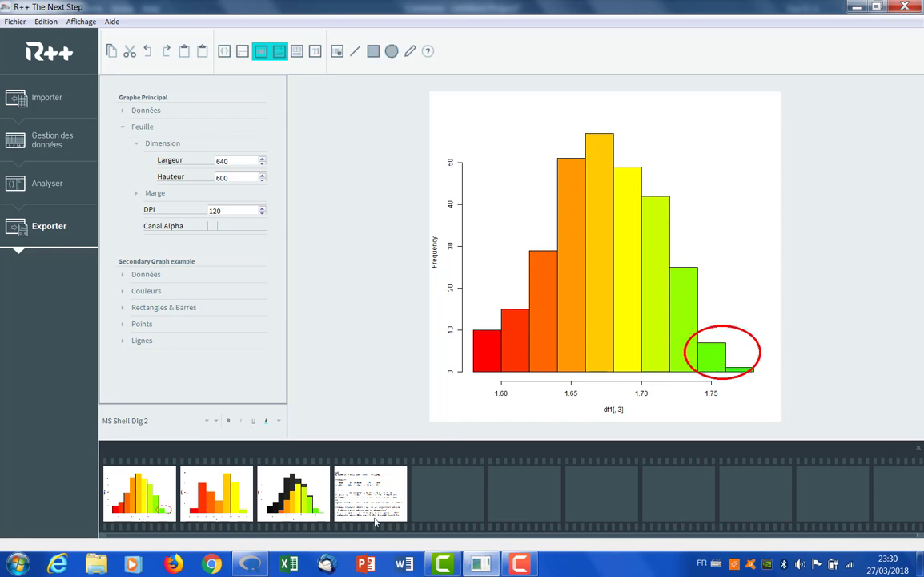
# Start a new message in Thunderbird, insert the circled Taille histogram from the R++ filmstrip into its body and return to R++
pyautogui.click(327, 564)
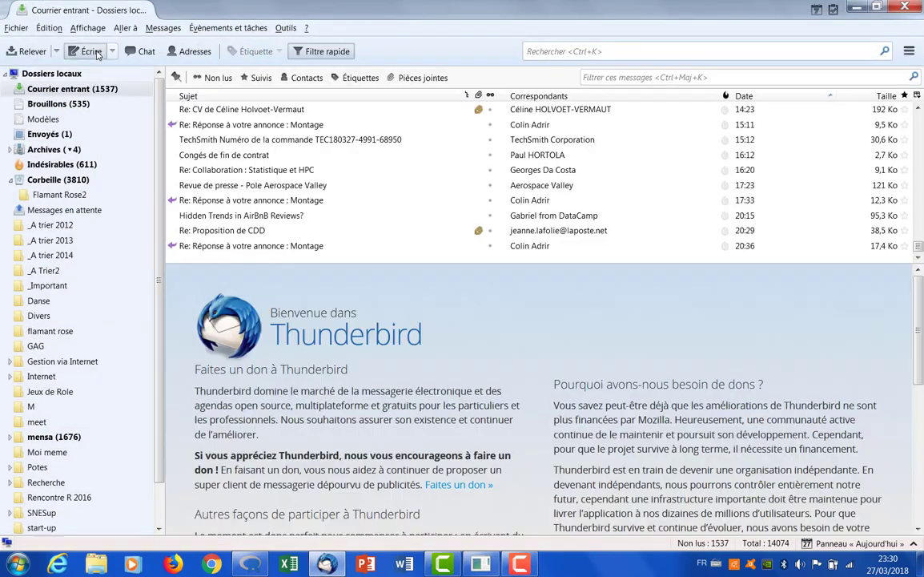
pyautogui.click(86, 47)
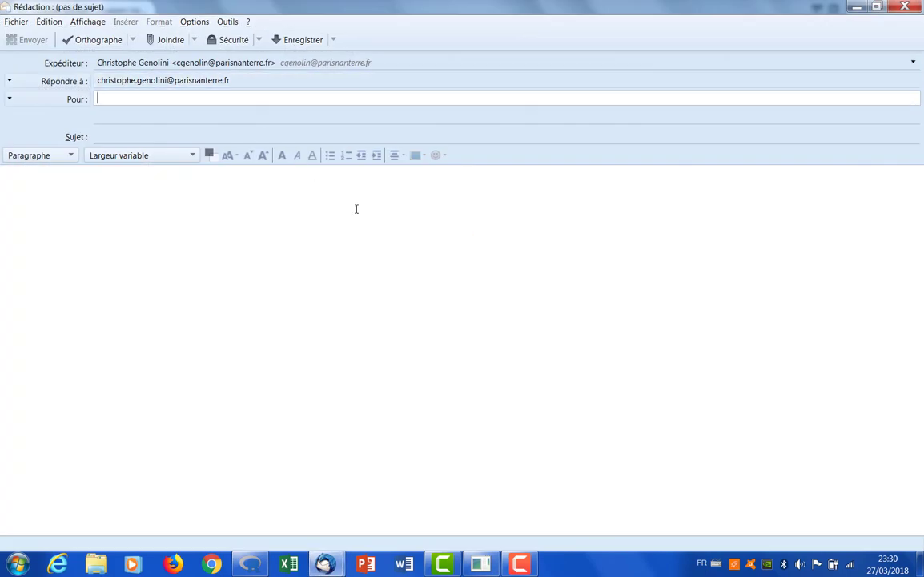
pyautogui.click(483, 567)
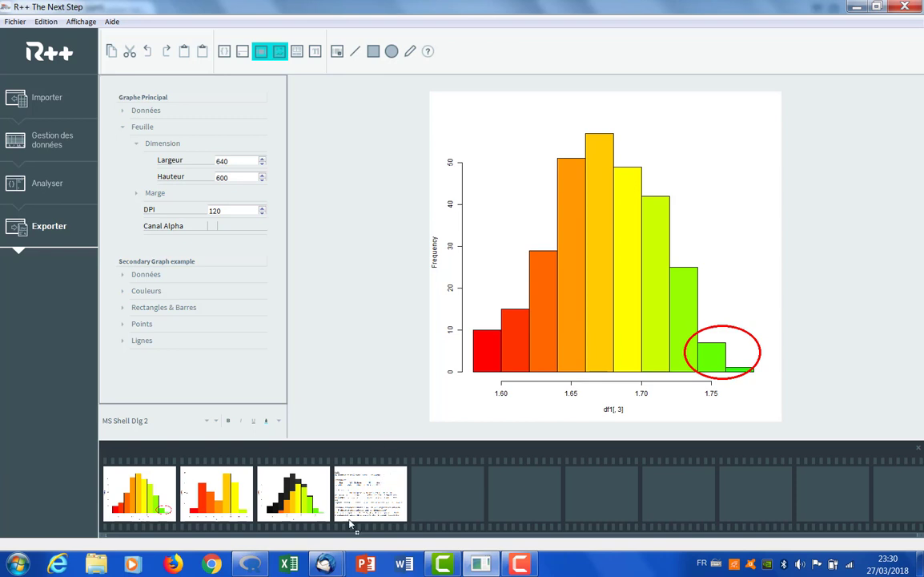
pyautogui.moveTo(324, 565)
pyautogui.click(360, 472)
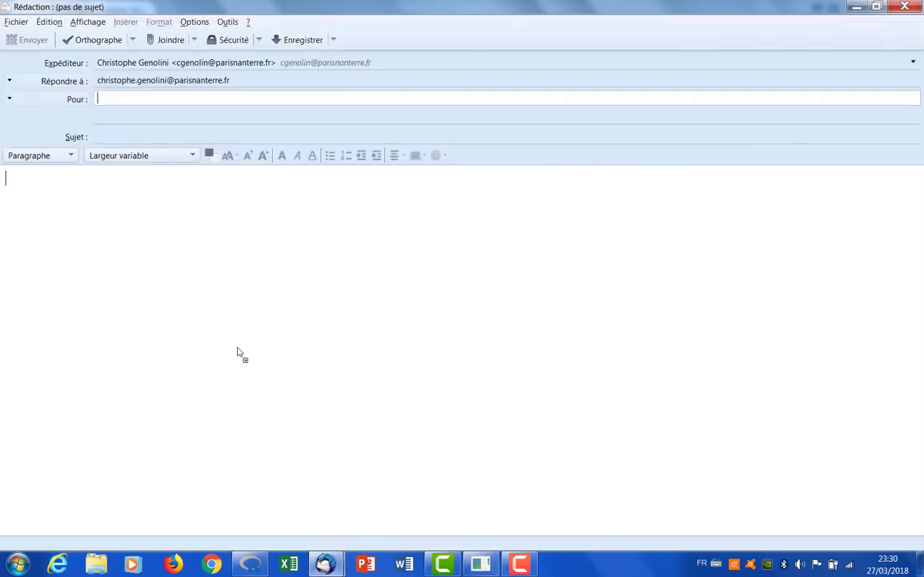
pyautogui.moveTo(238, 352); pyautogui.dragTo(227, 341)
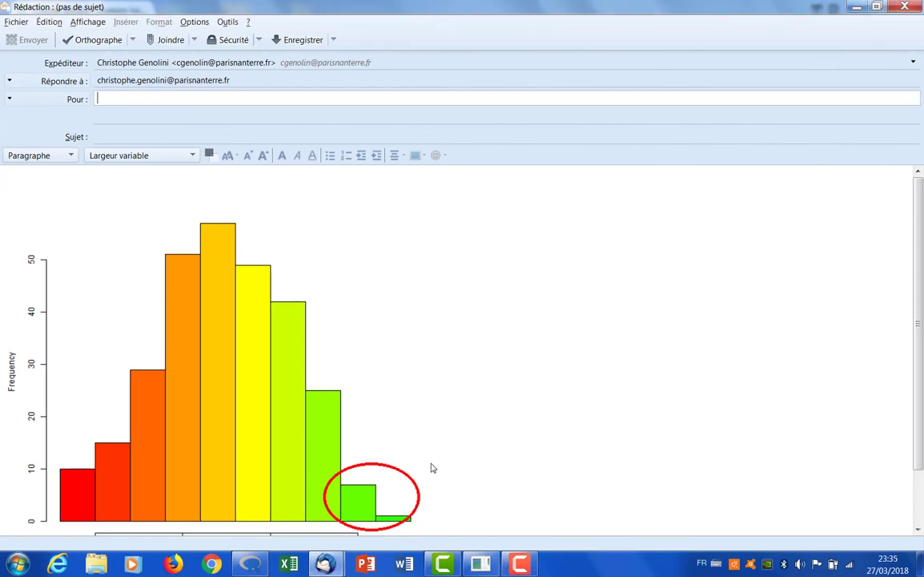
pyautogui.click(478, 563)
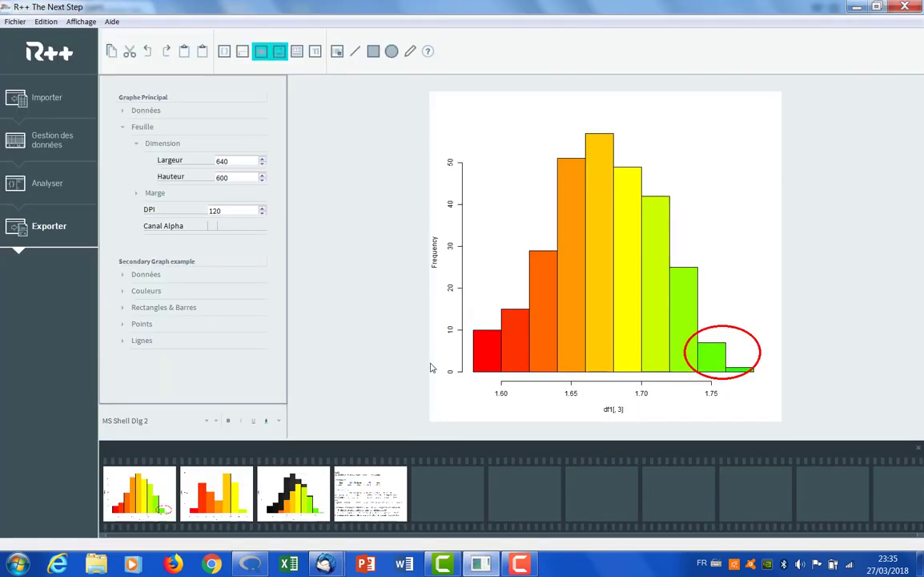